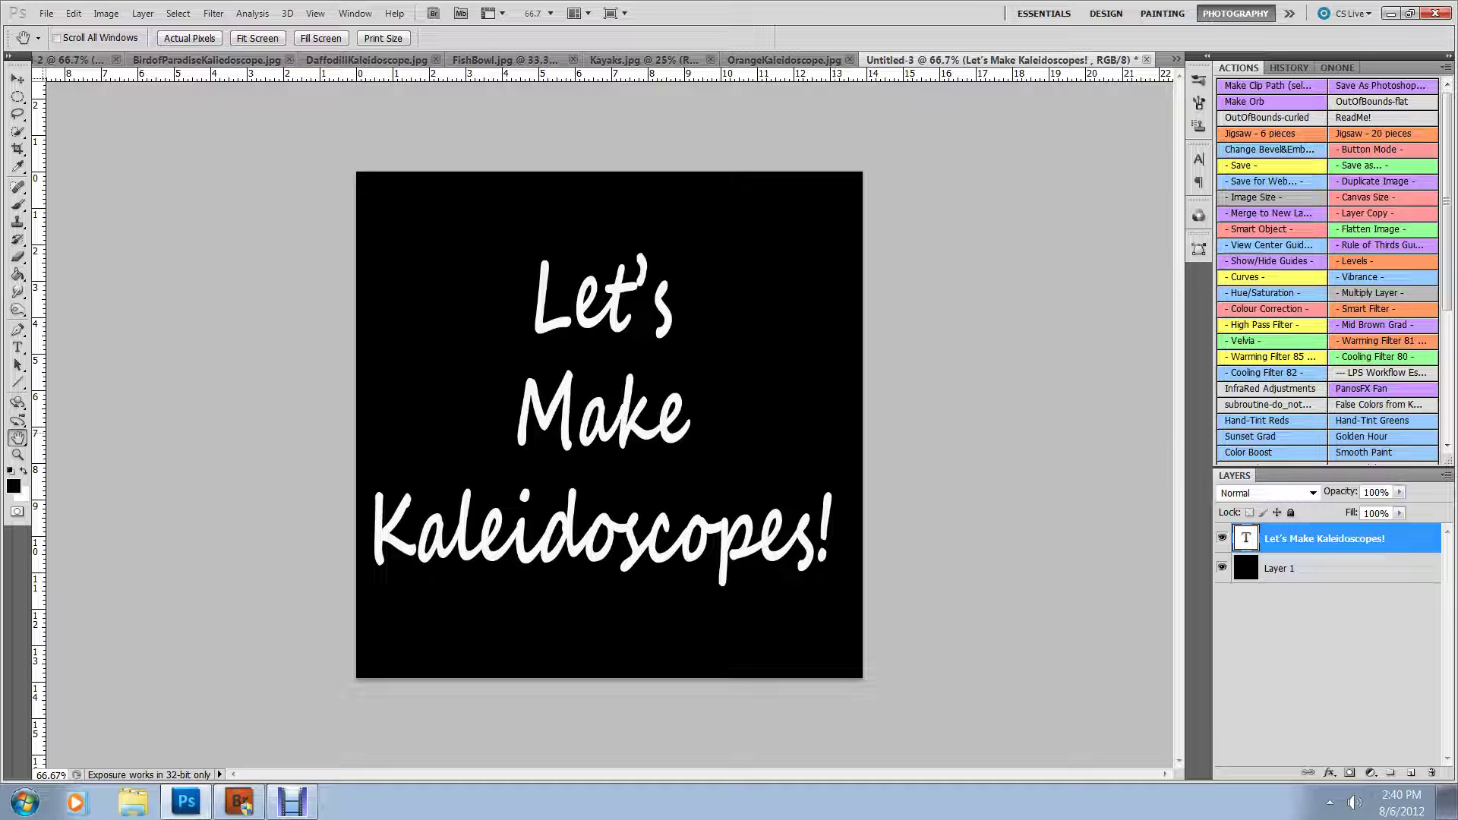
Step: Close the two untitled title-card documents, Untitled-2 and Untitled-3, without saving their changes
click(50, 60)
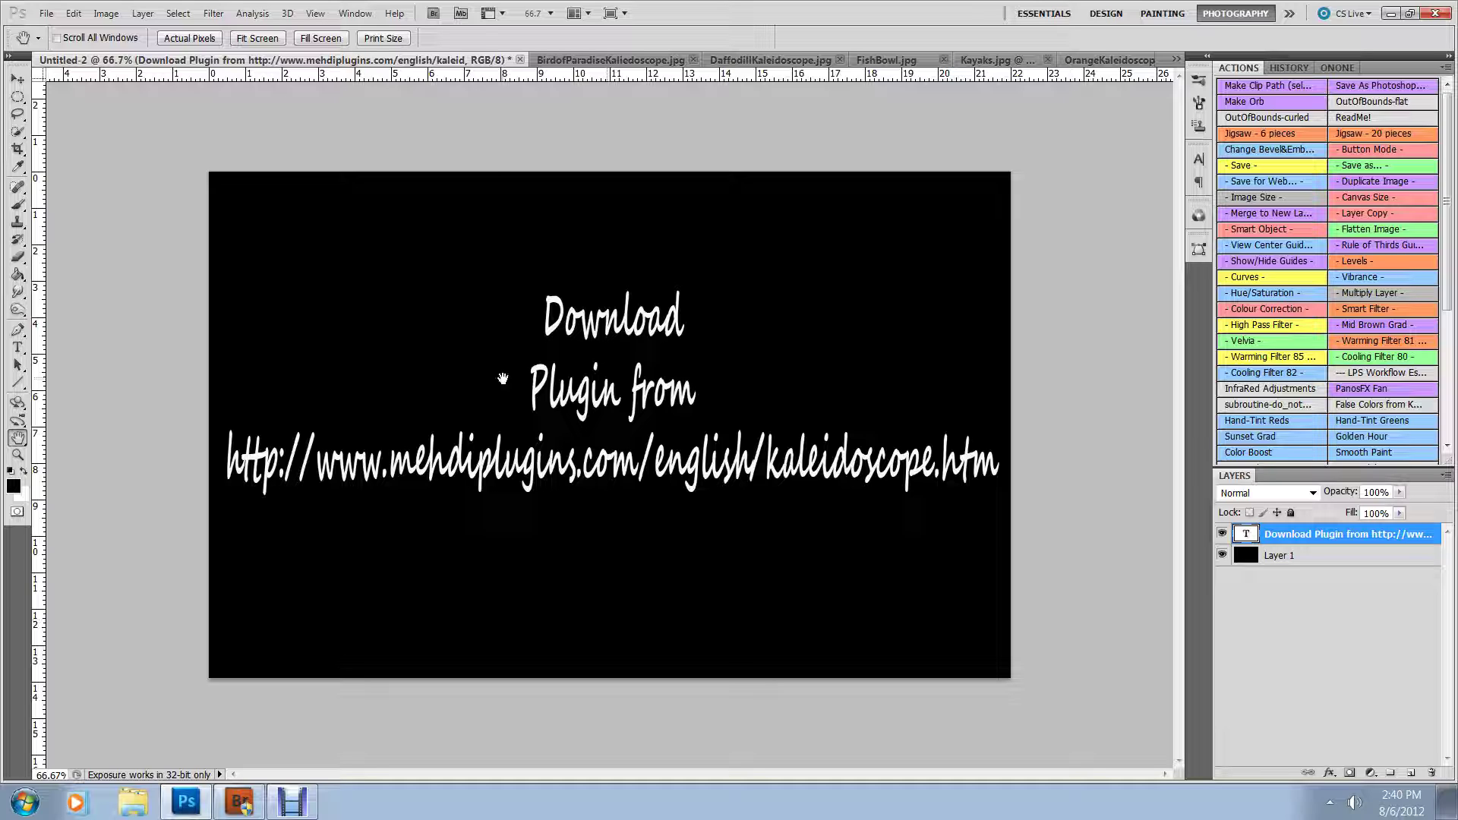
click(518, 60)
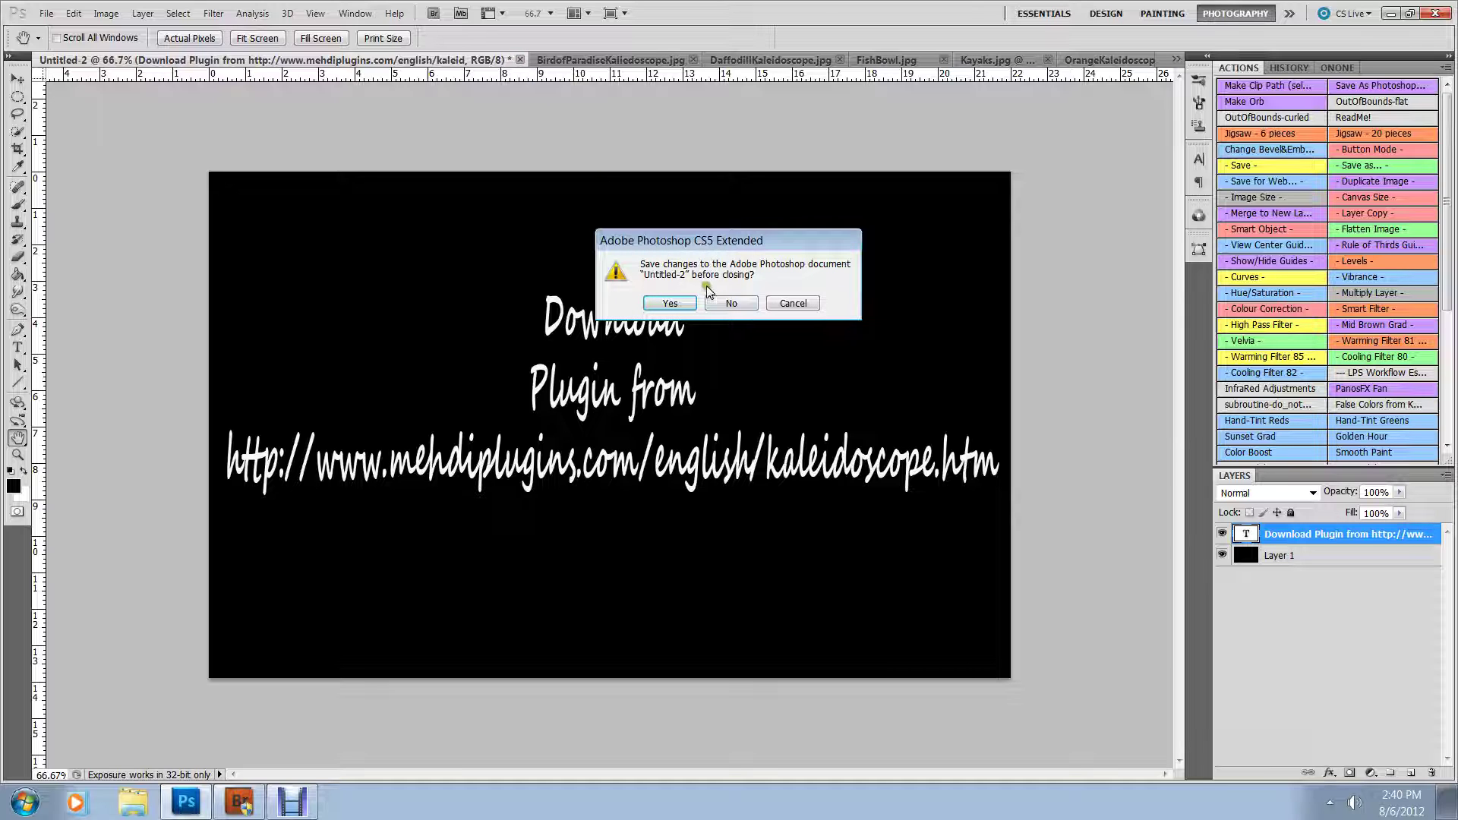
click(719, 301)
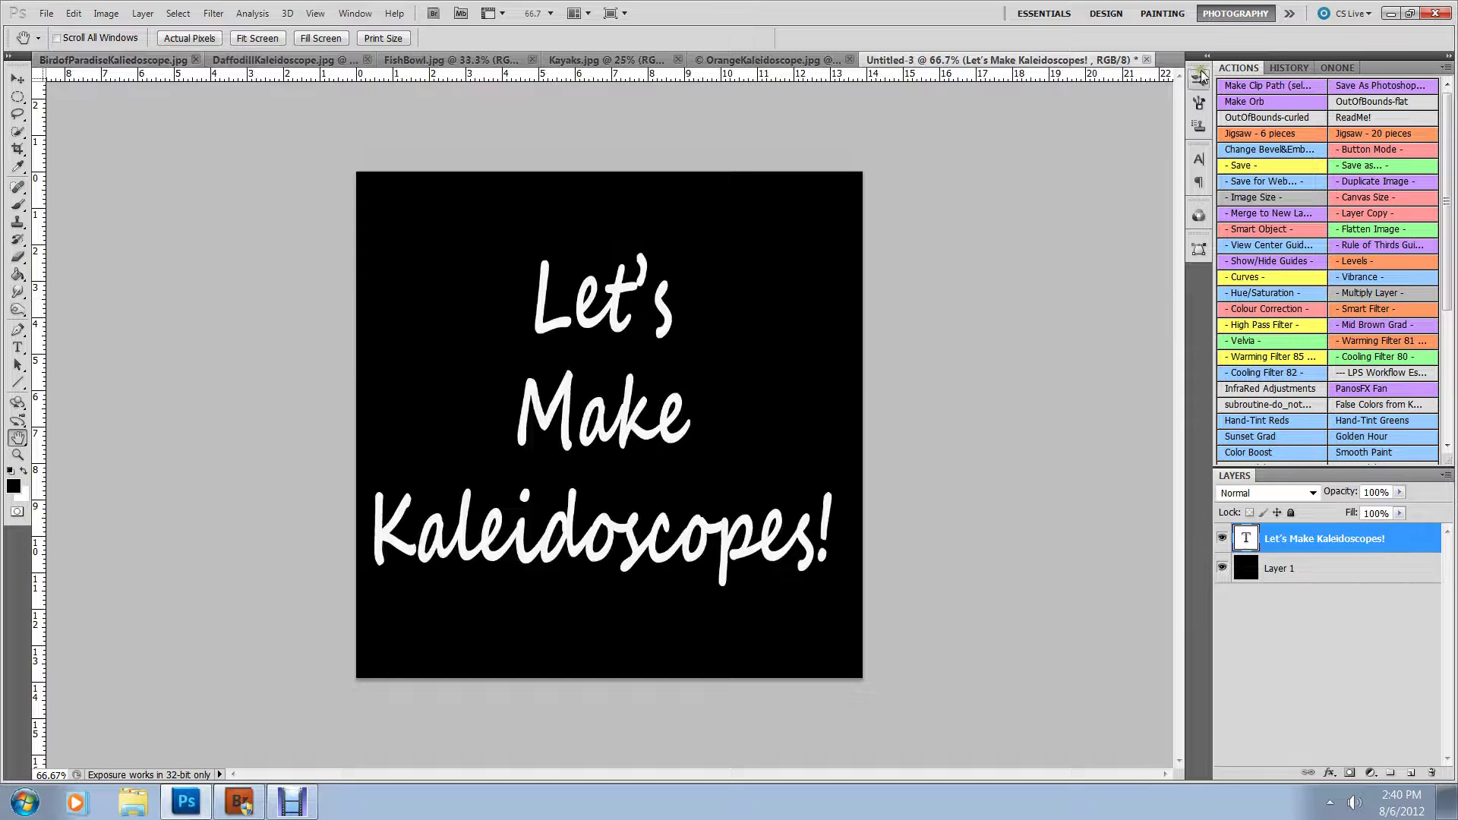
click(1145, 60)
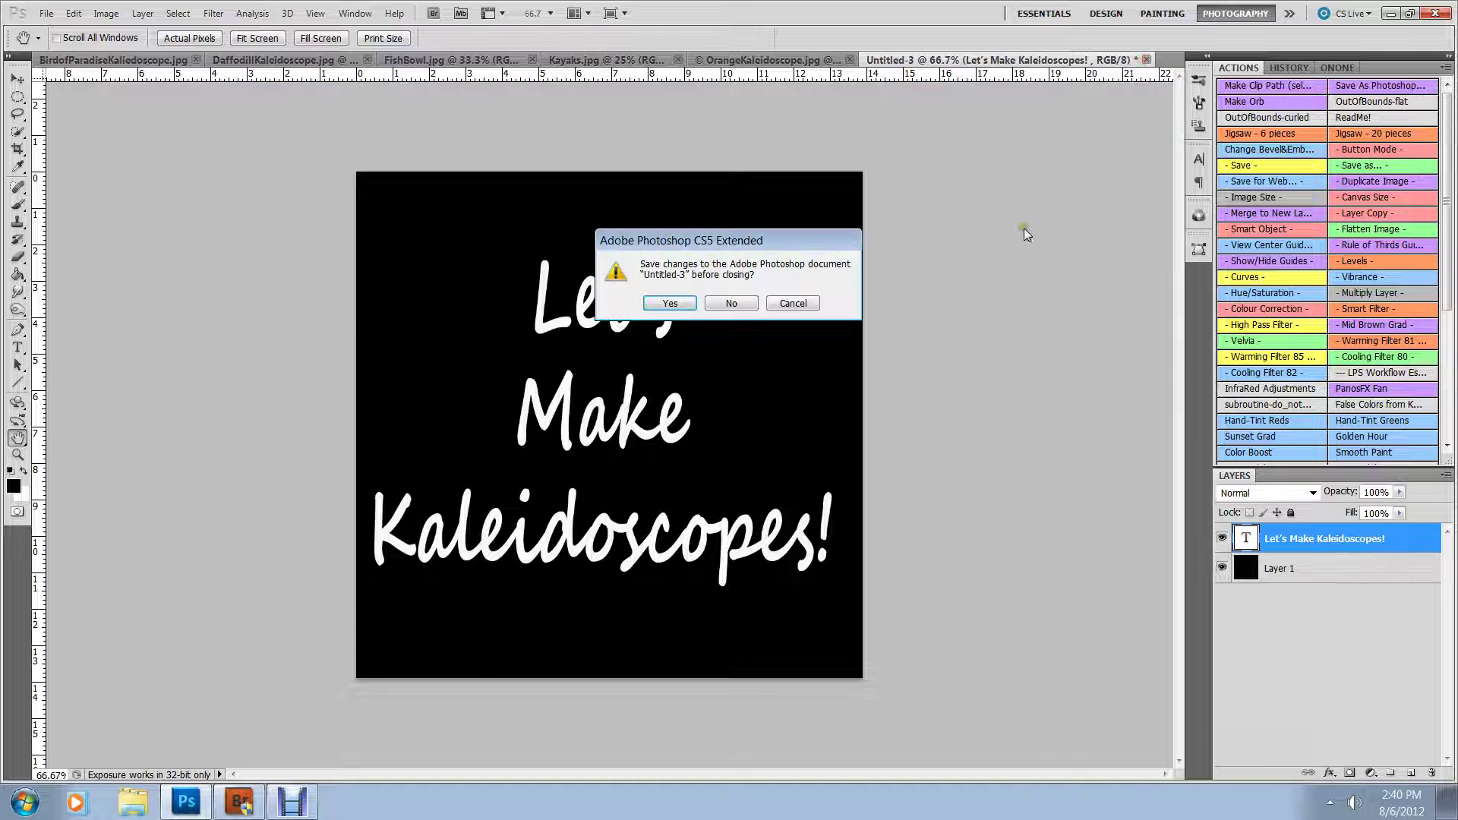
click(727, 299)
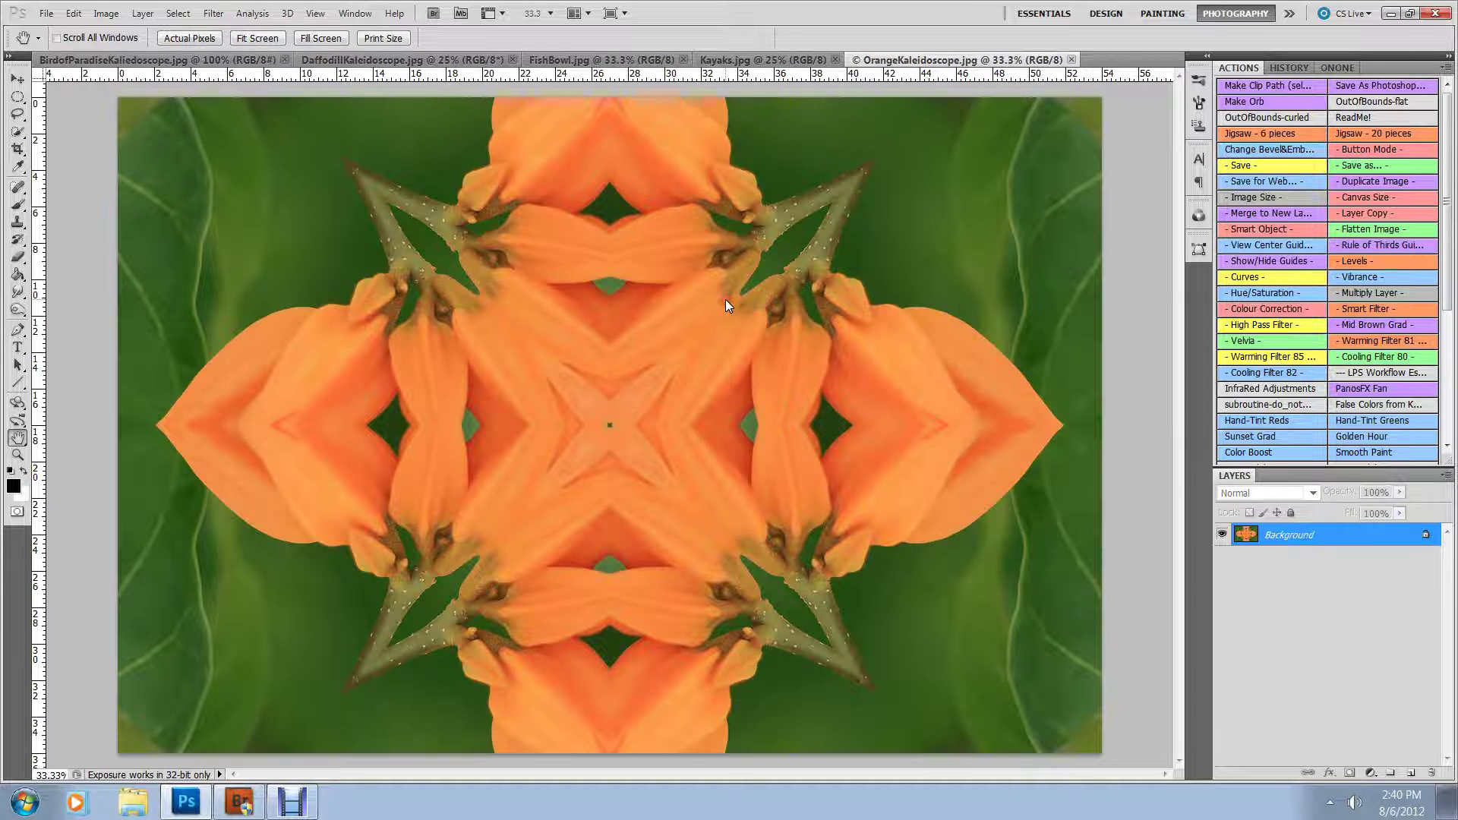
Step: View the kayaks, fish bowl, daffodil and bird of paradise kaleidoscope samples in turn
click(713, 64)
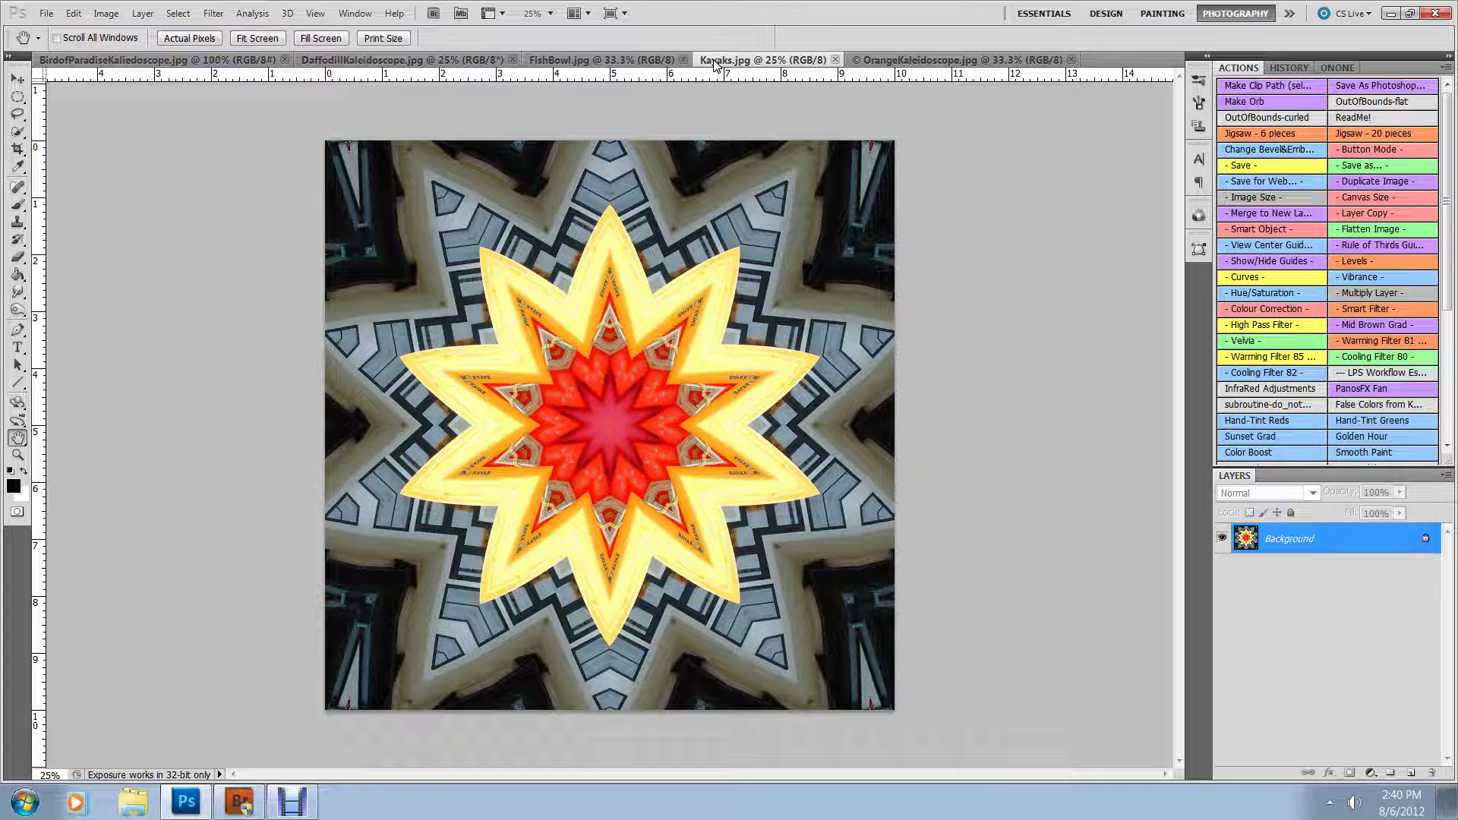
click(598, 64)
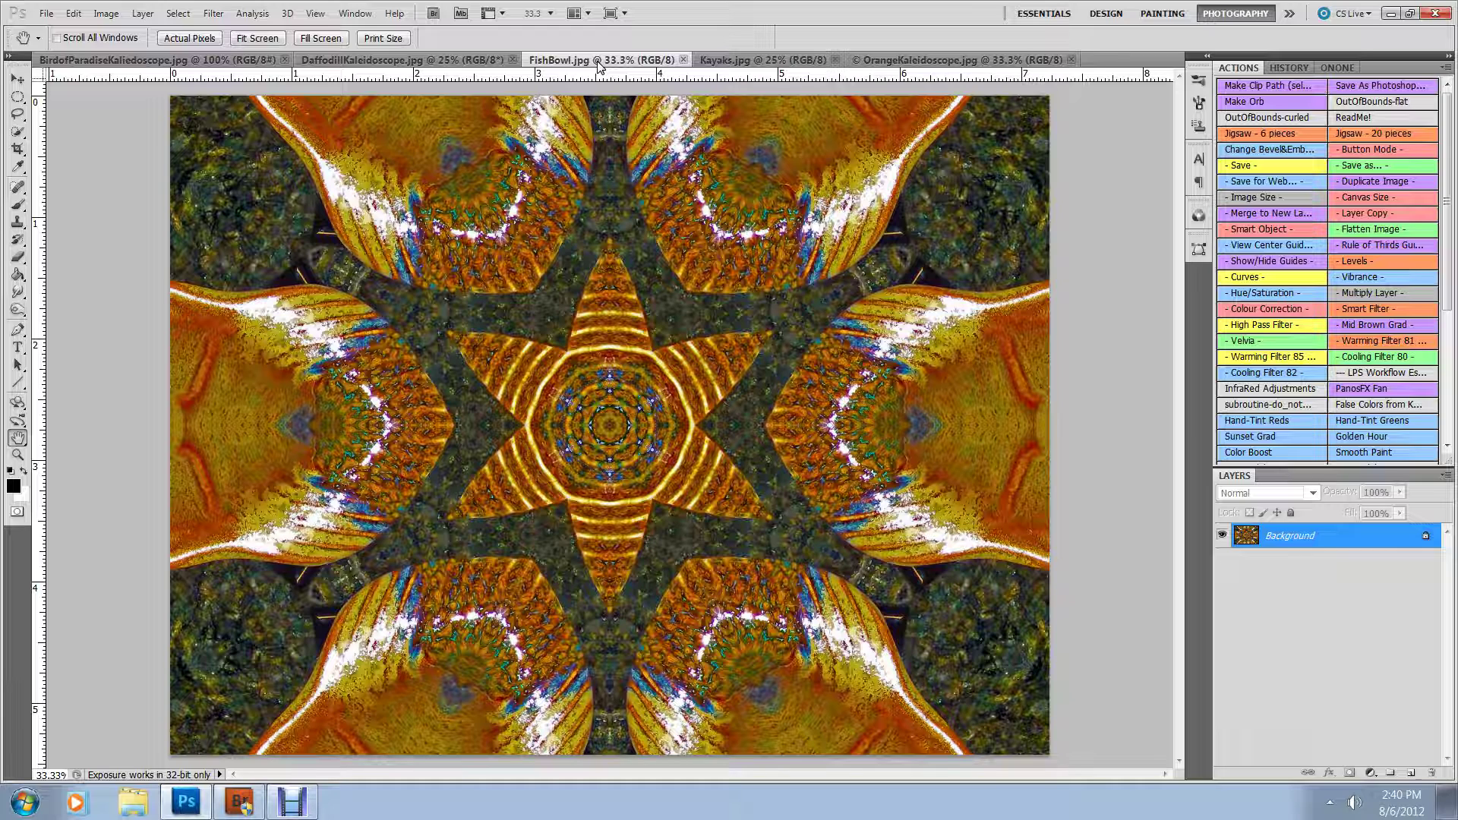
click(344, 61)
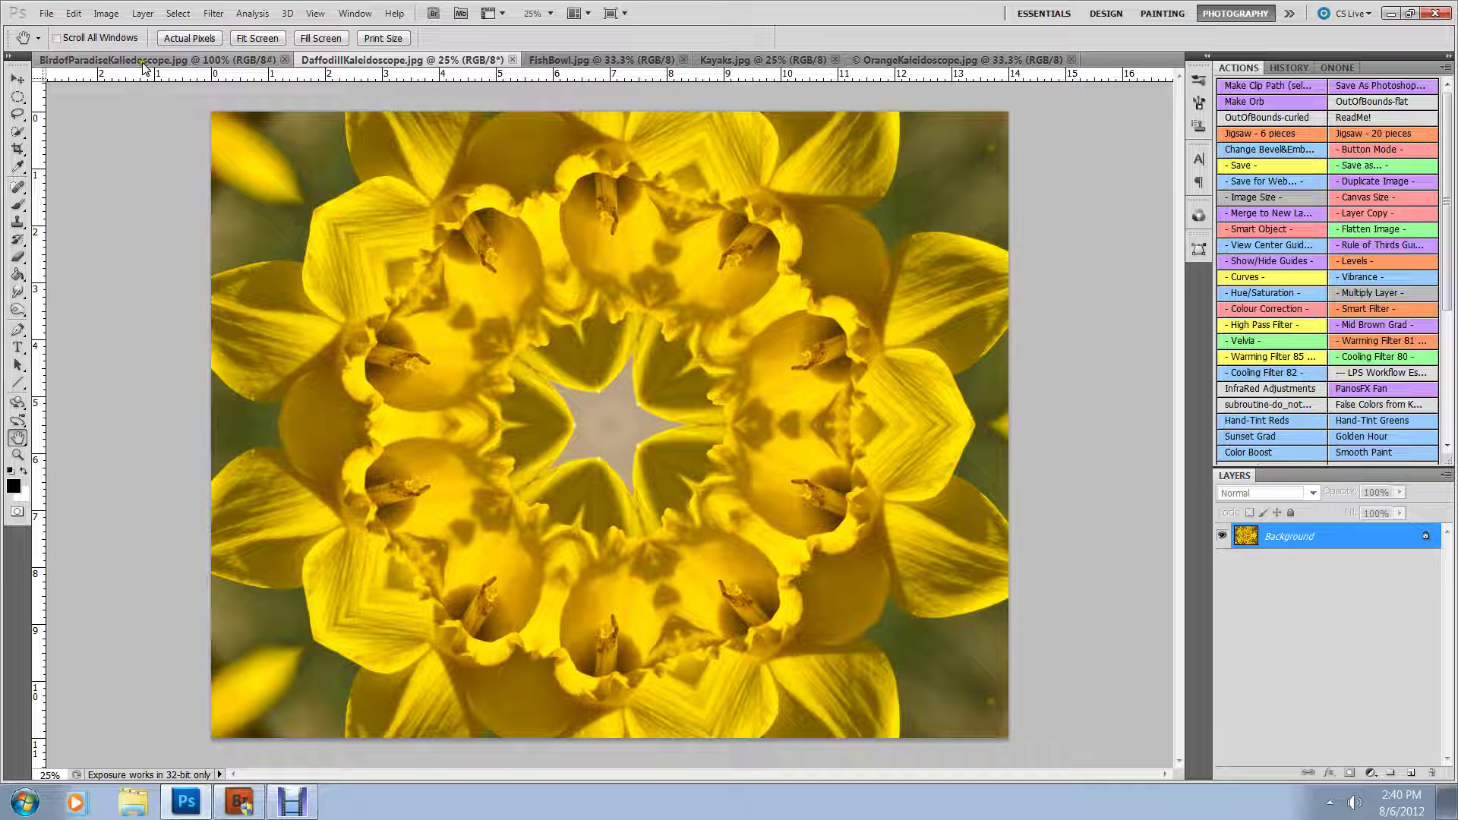
click(147, 64)
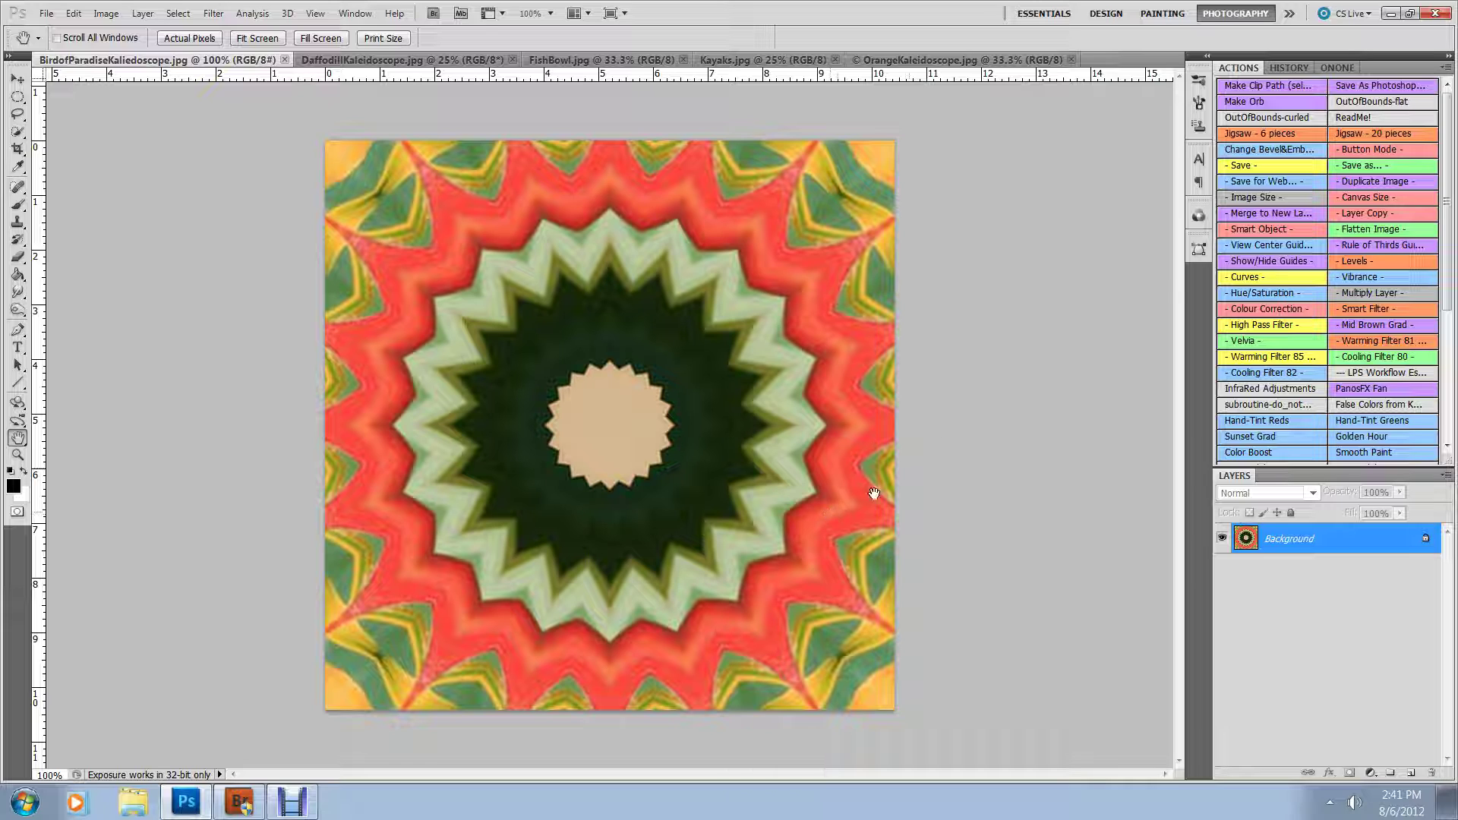
Step: Close all five open kaleidoscope sample images, leaving no document open
click(1071, 60)
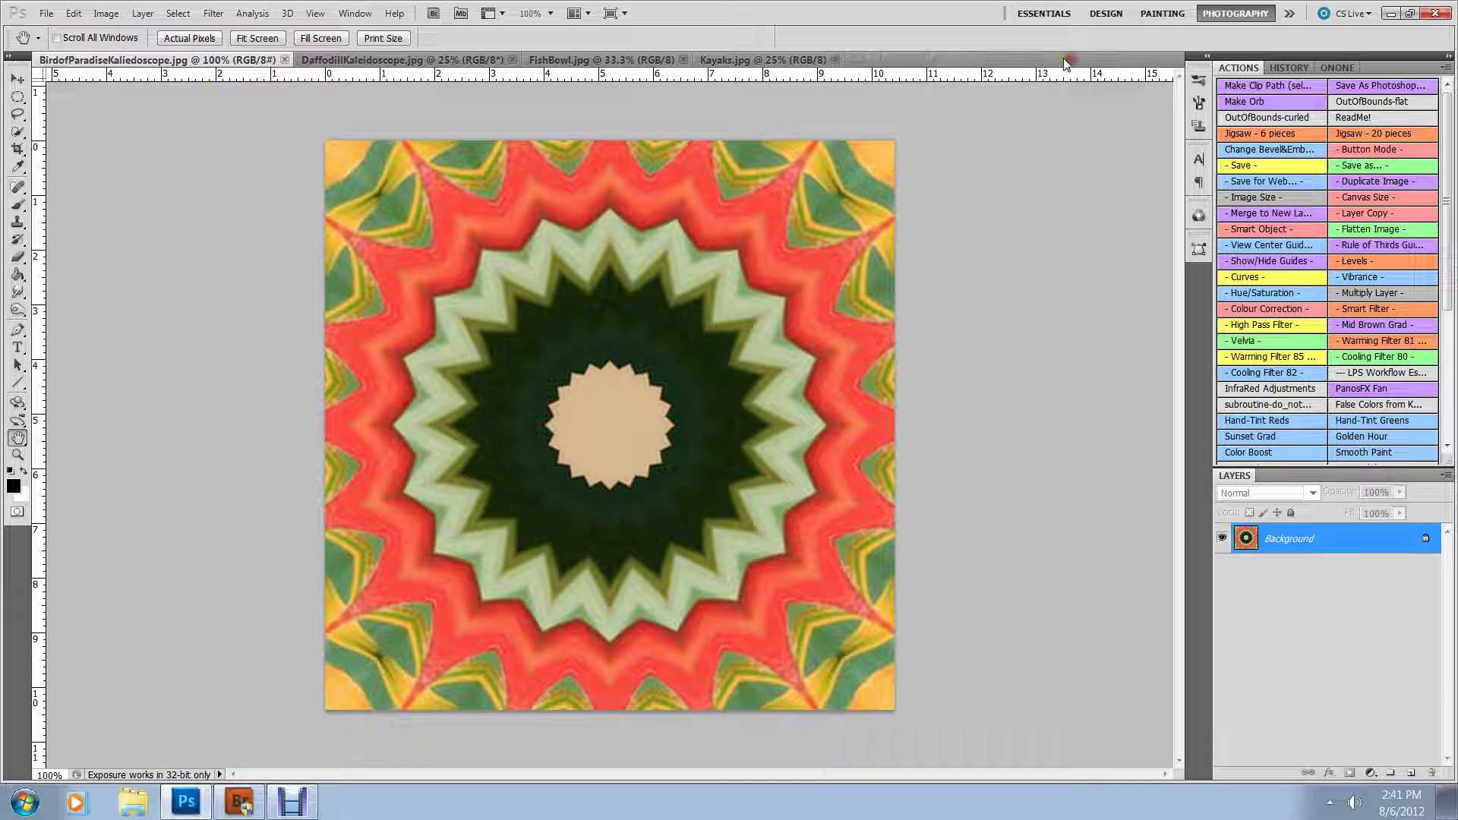
click(834, 60)
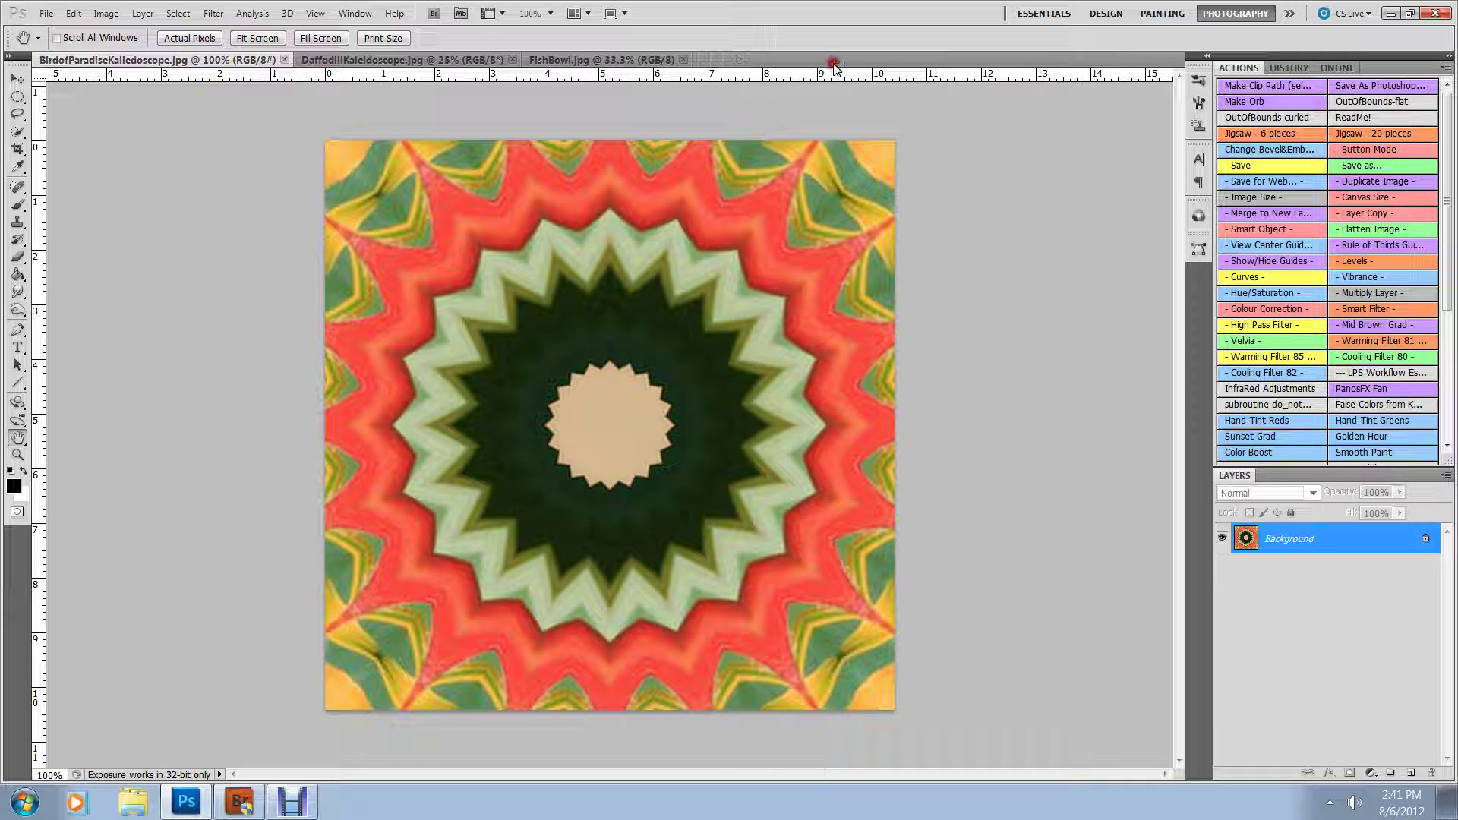
click(682, 59)
click(514, 60)
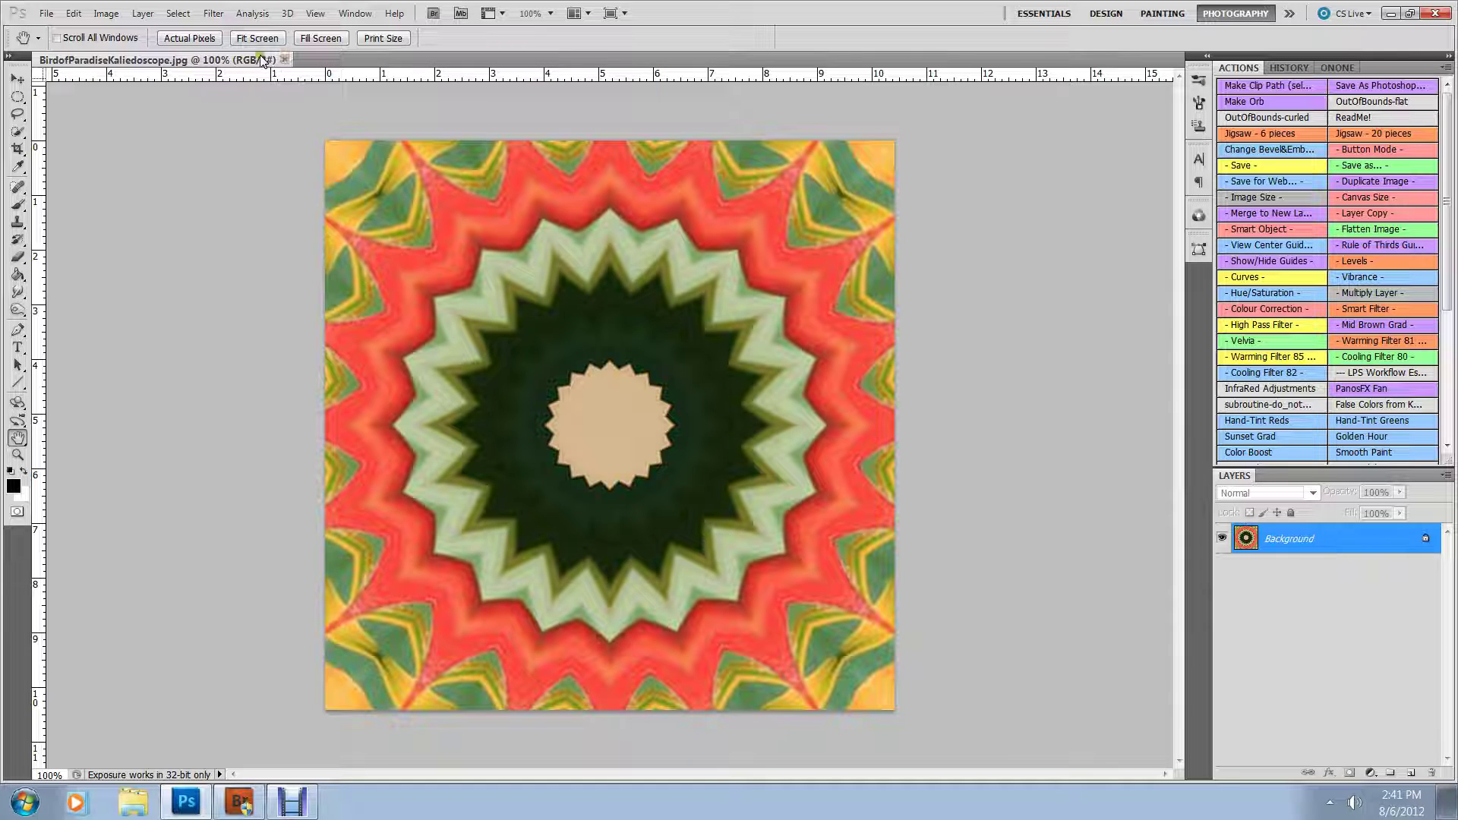
click(284, 58)
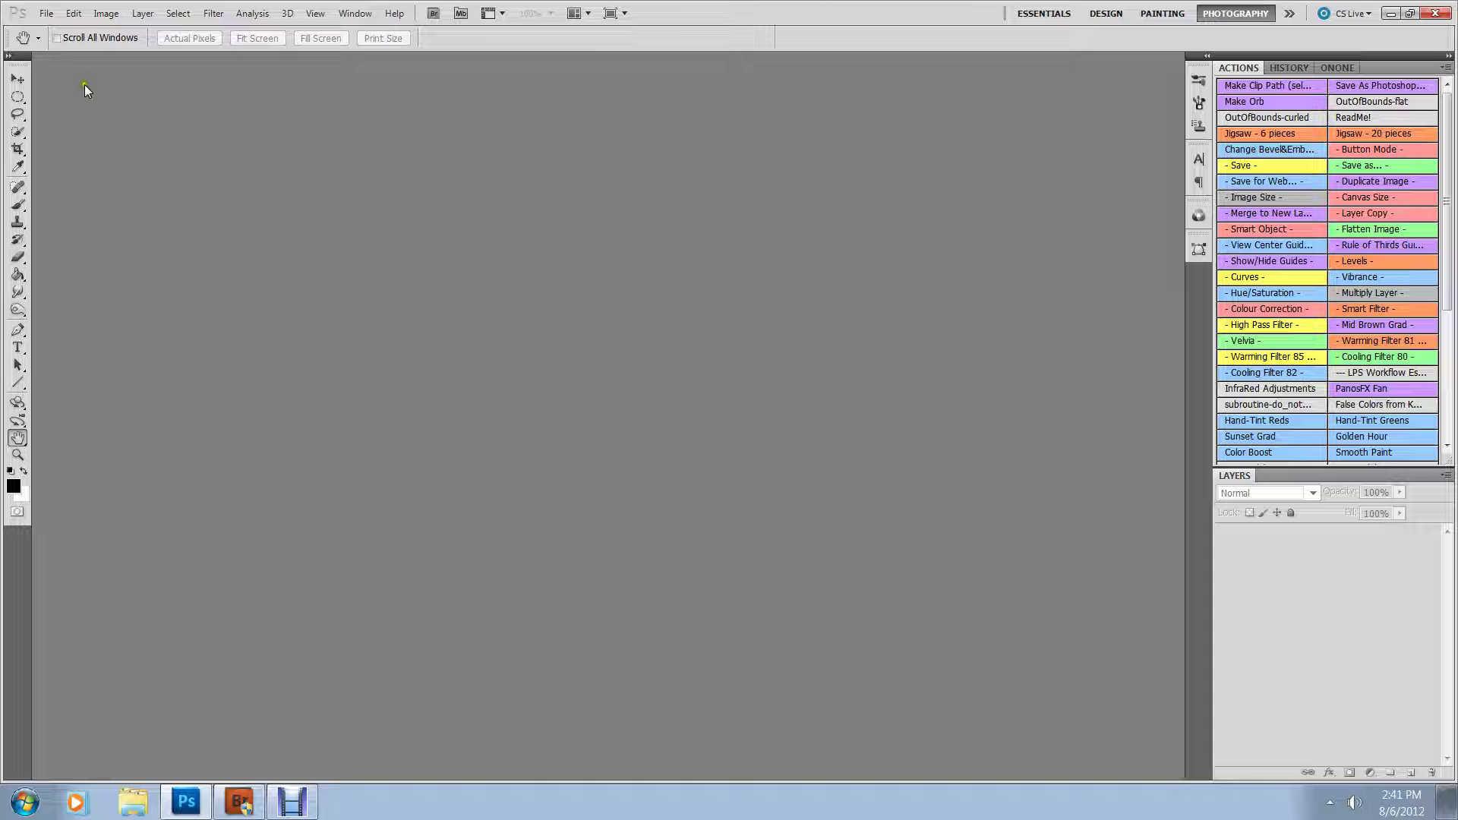
Step: Open parsonagecreek.jpg from the recently used files
click(47, 13)
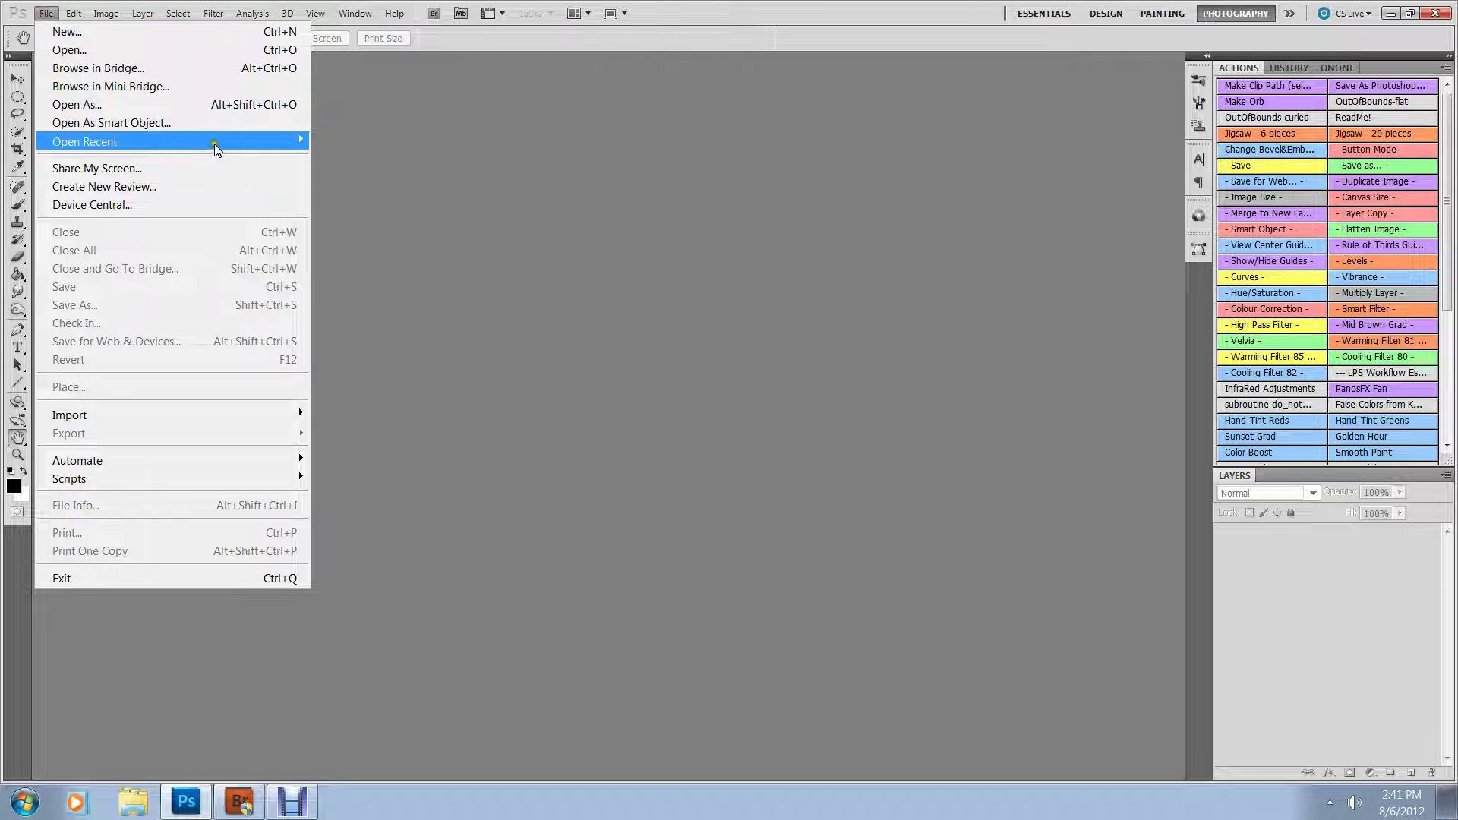
mouse_move(218, 150)
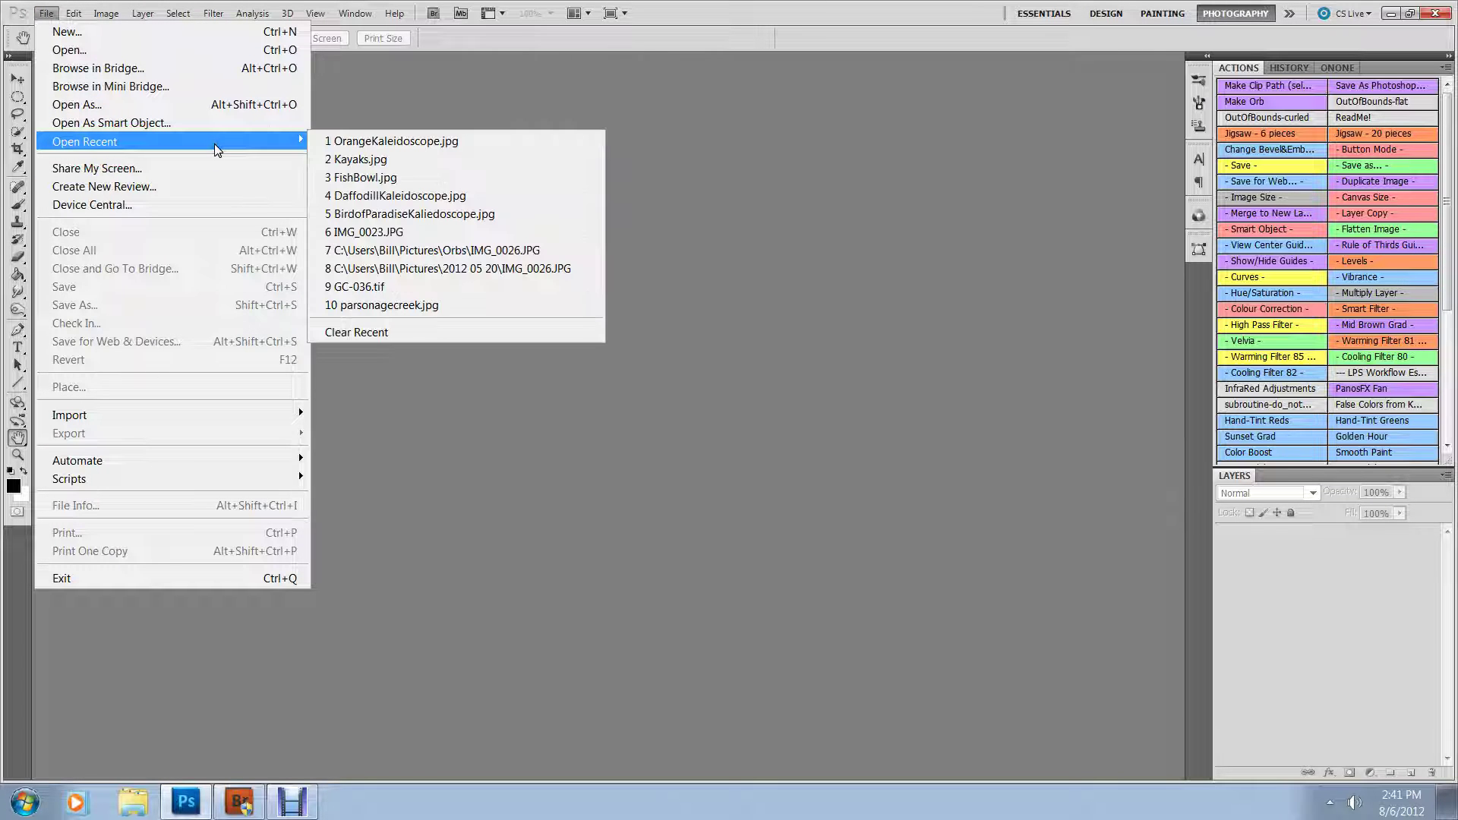
click(357, 303)
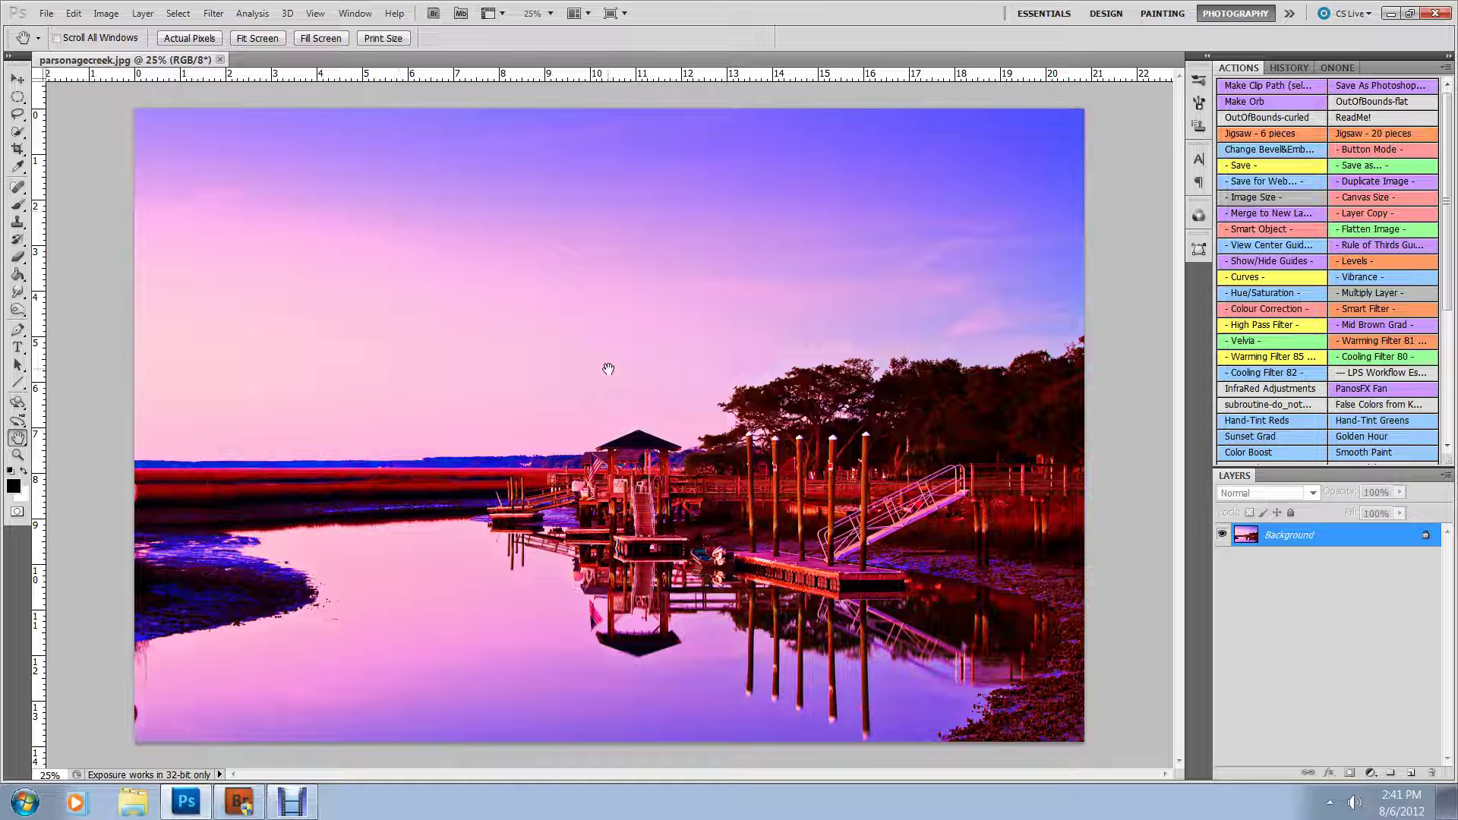
Step: Start Mehdi's Kaleidoscope 2.1 filter on the creek photo and set Petals to 11
click(216, 14)
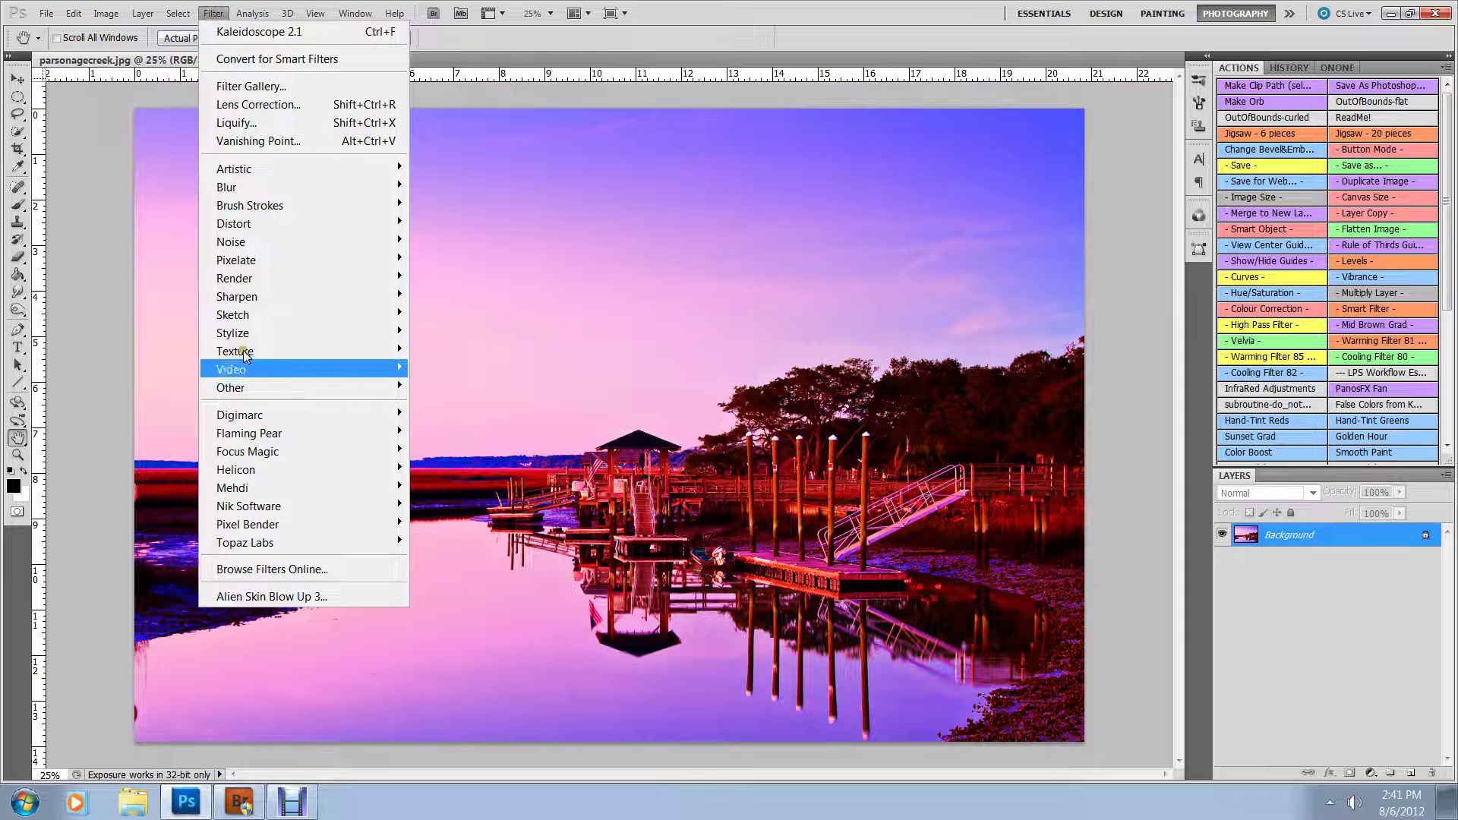
mouse_move(234, 488)
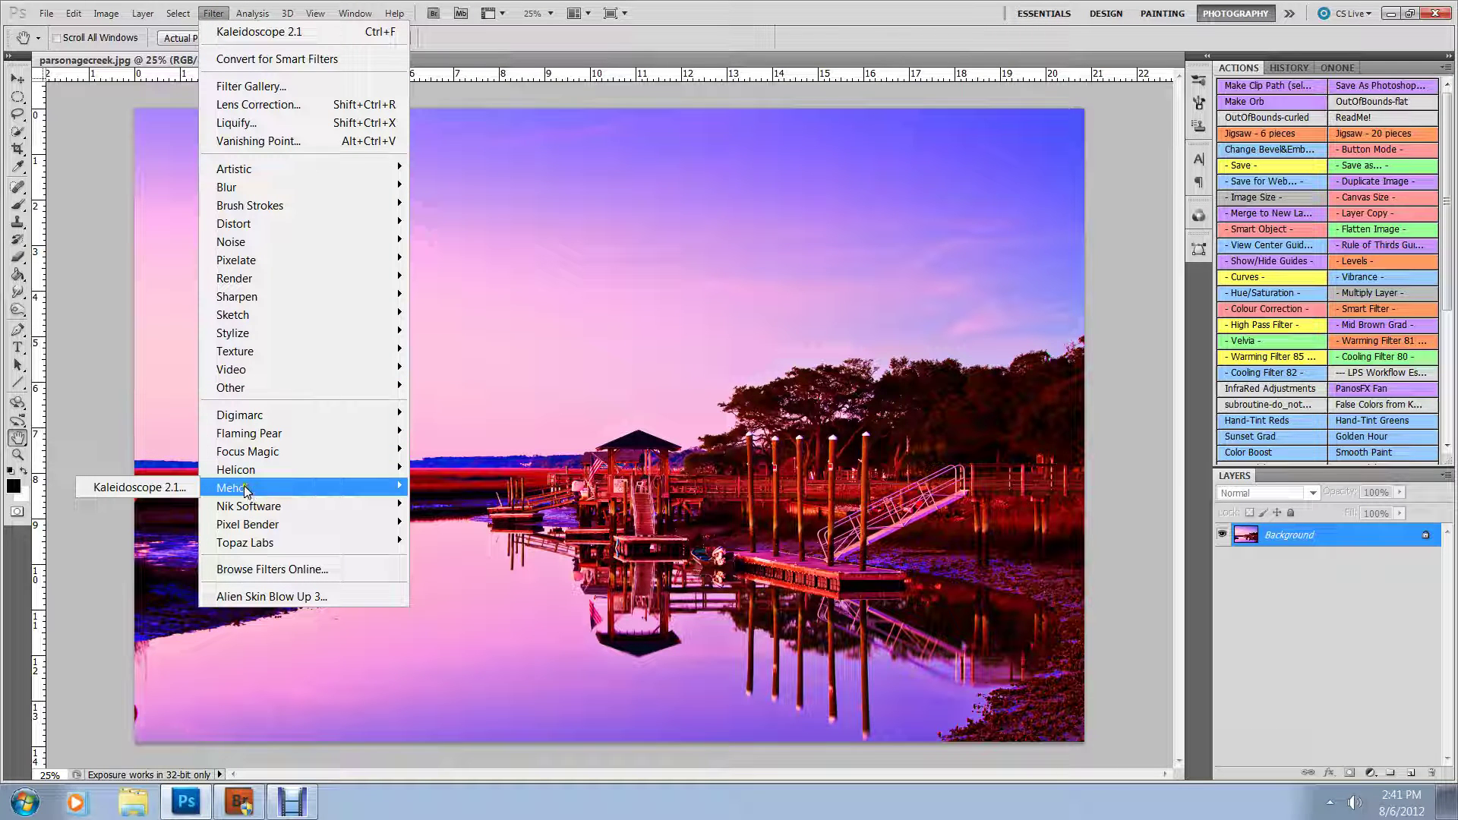
click(134, 488)
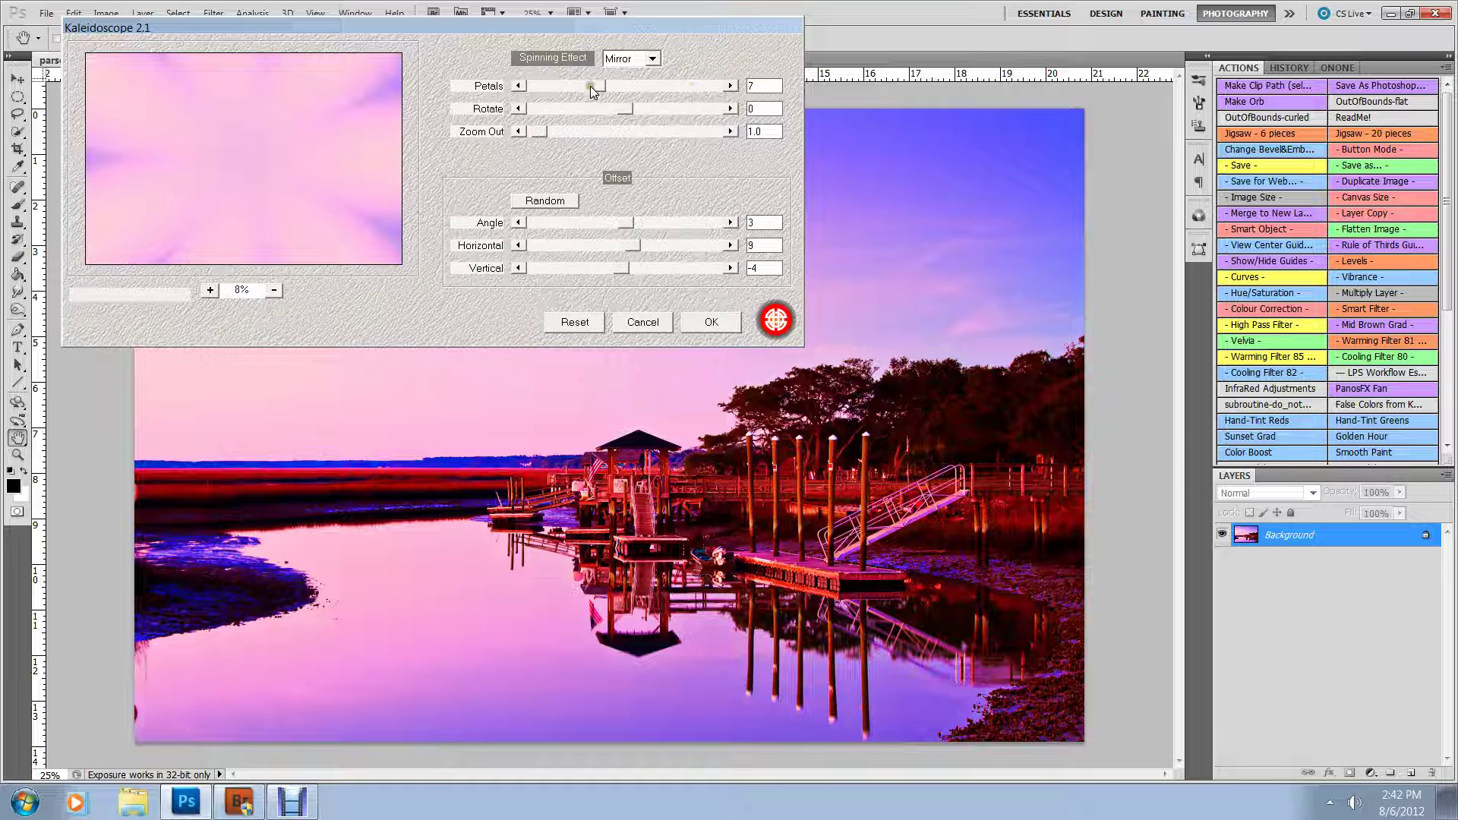
click(730, 86)
click(731, 86)
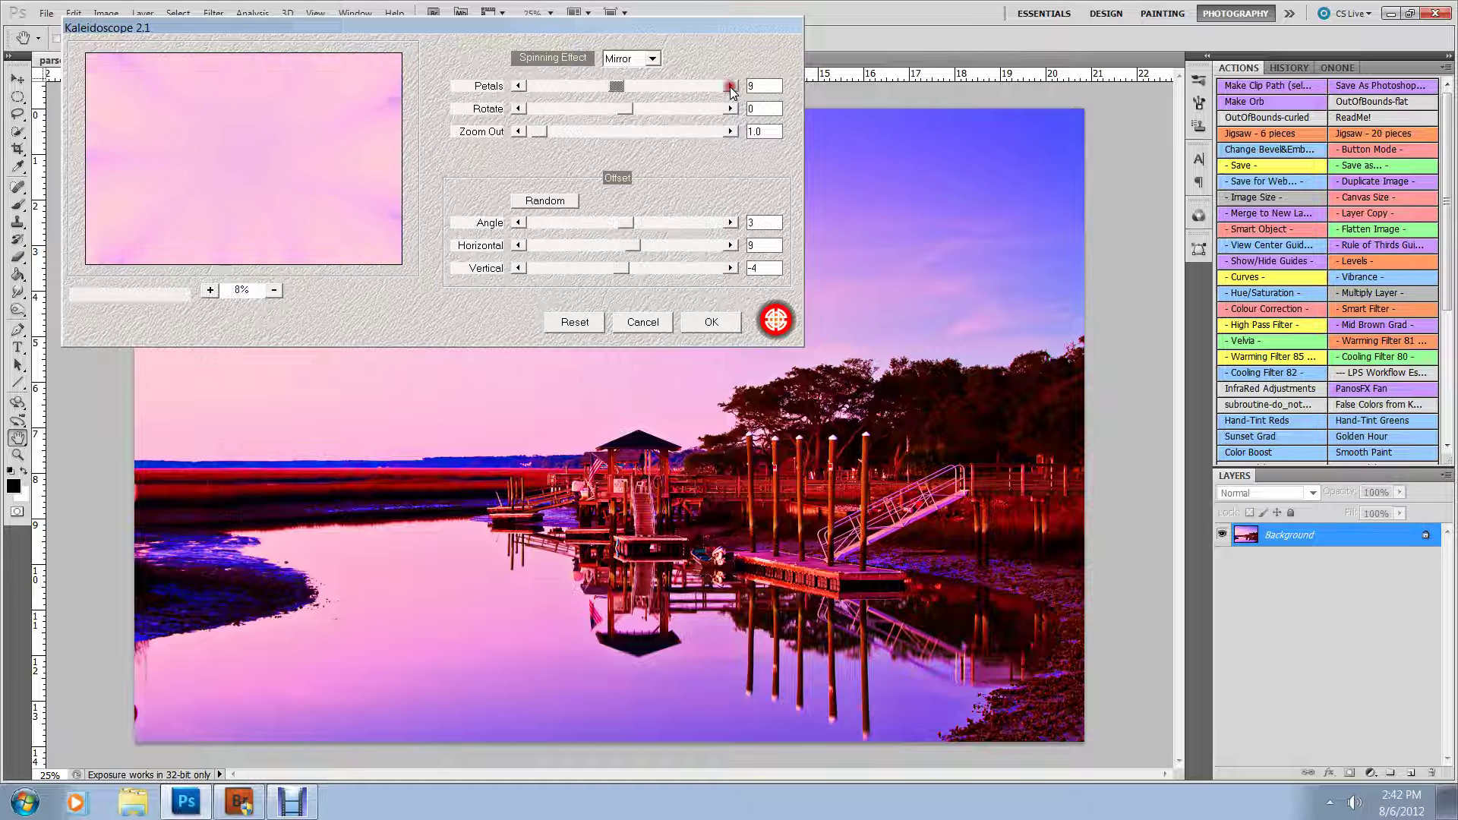
click(731, 86)
click(730, 86)
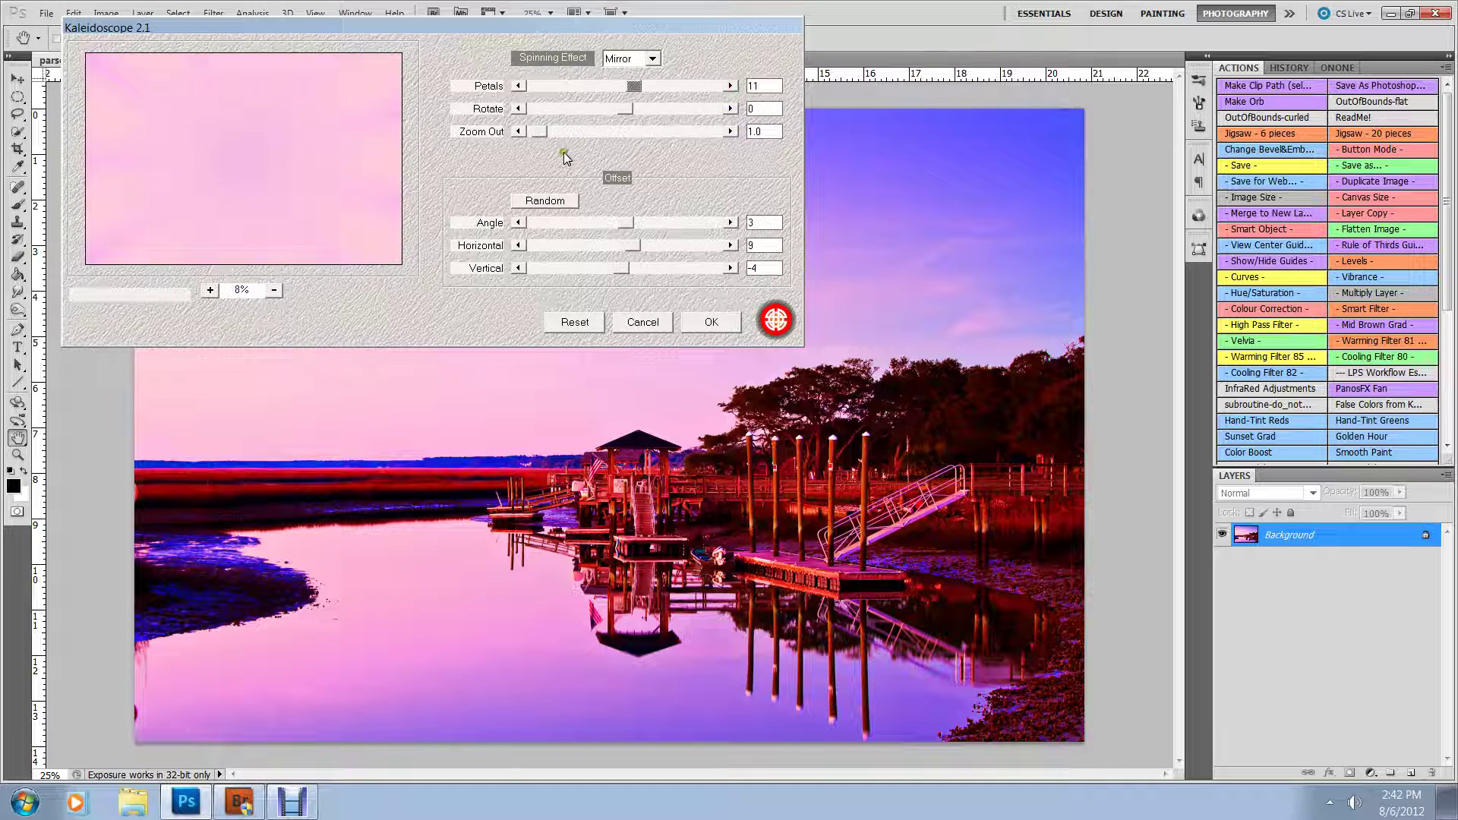
Step: Set the kaleidoscope's Zoom Out value to 5.5
click(730, 131)
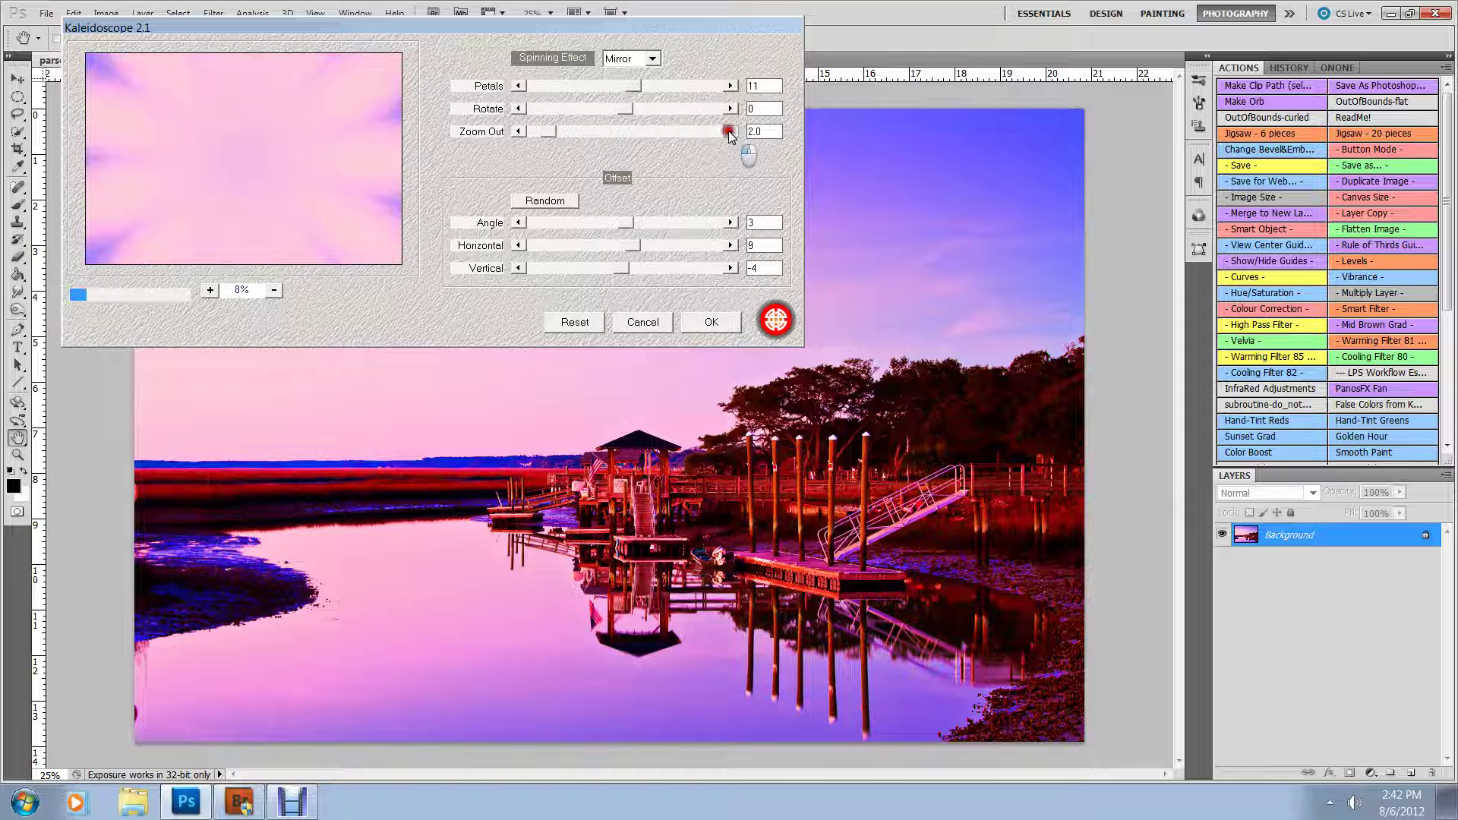
click(730, 131)
click(730, 131)
click(730, 131)
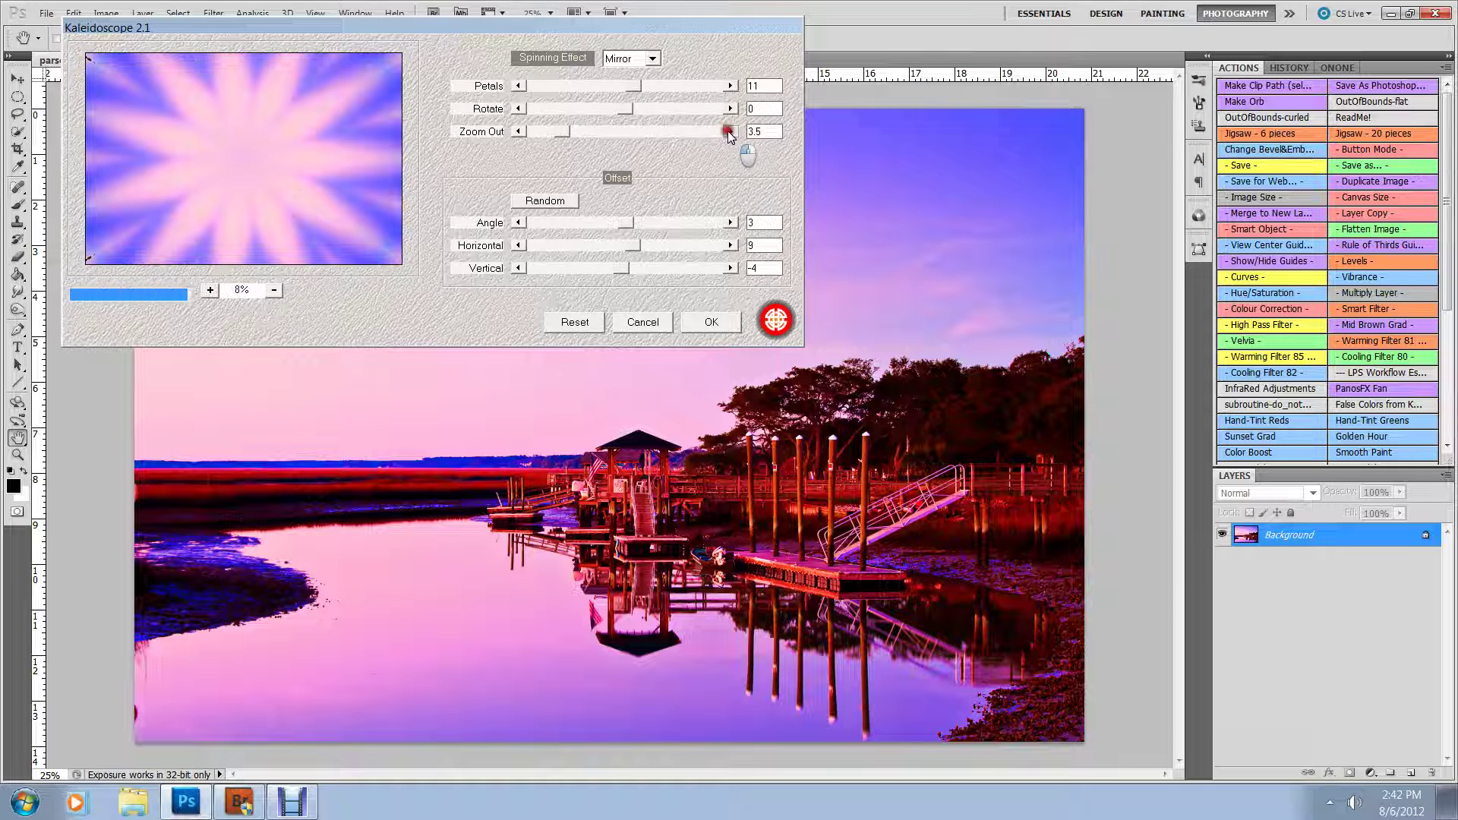
click(730, 131)
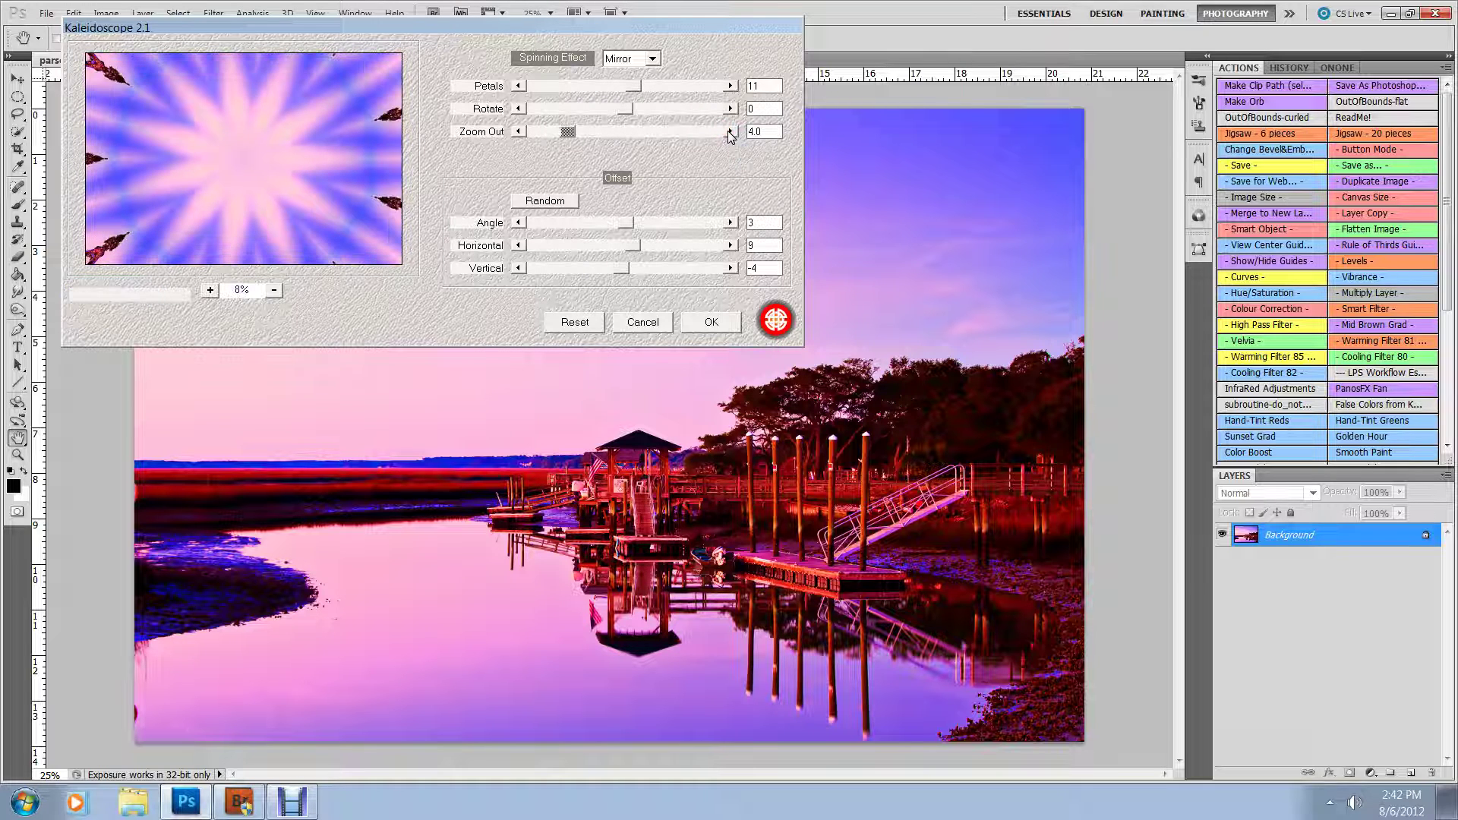
click(730, 131)
click(730, 131)
click(730, 131)
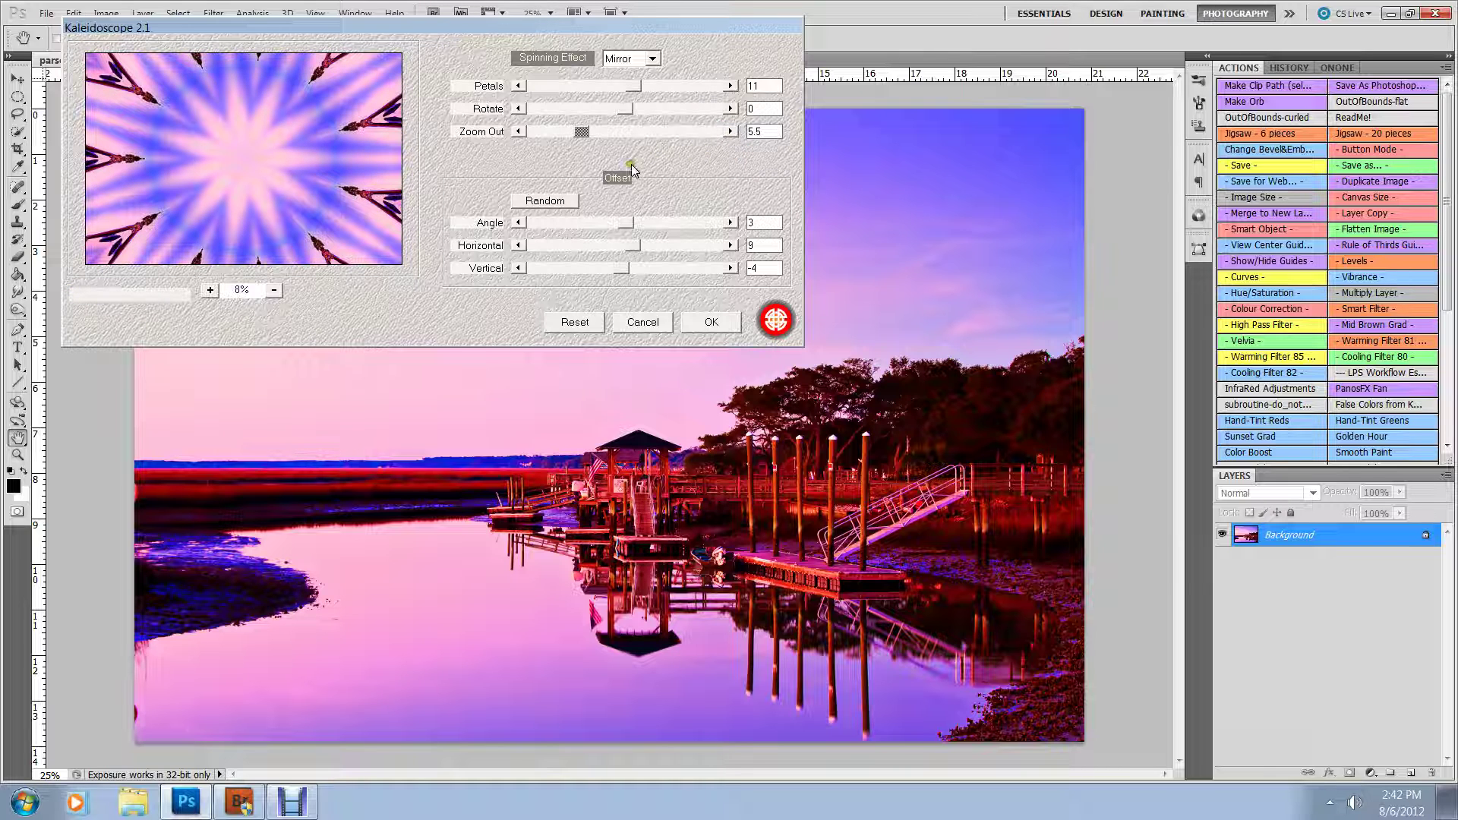
Step: Set the kaleidoscope offset to Angle 13, Horizontal -1 and Vertical -14
click(658, 226)
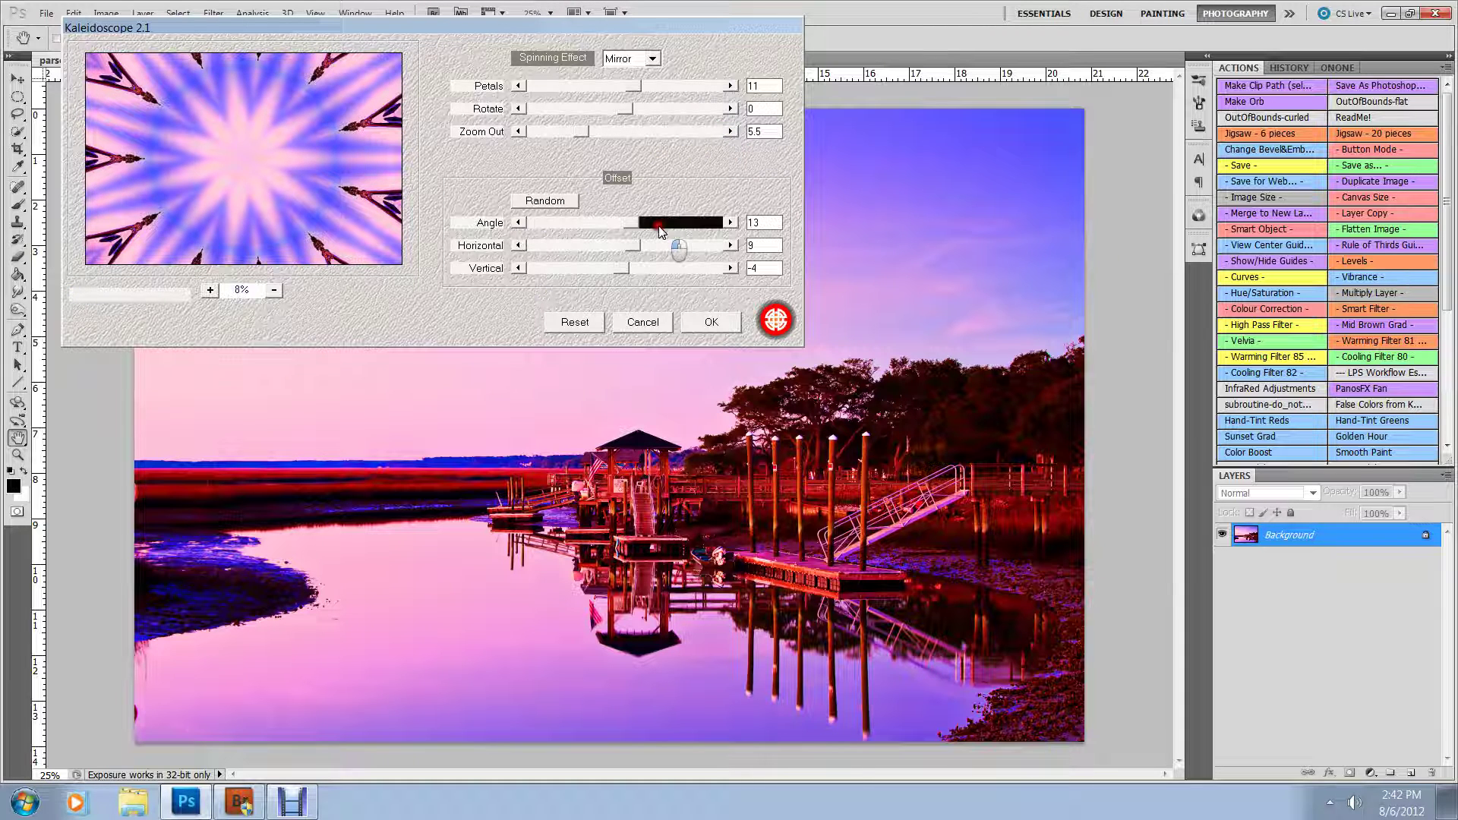
click(554, 244)
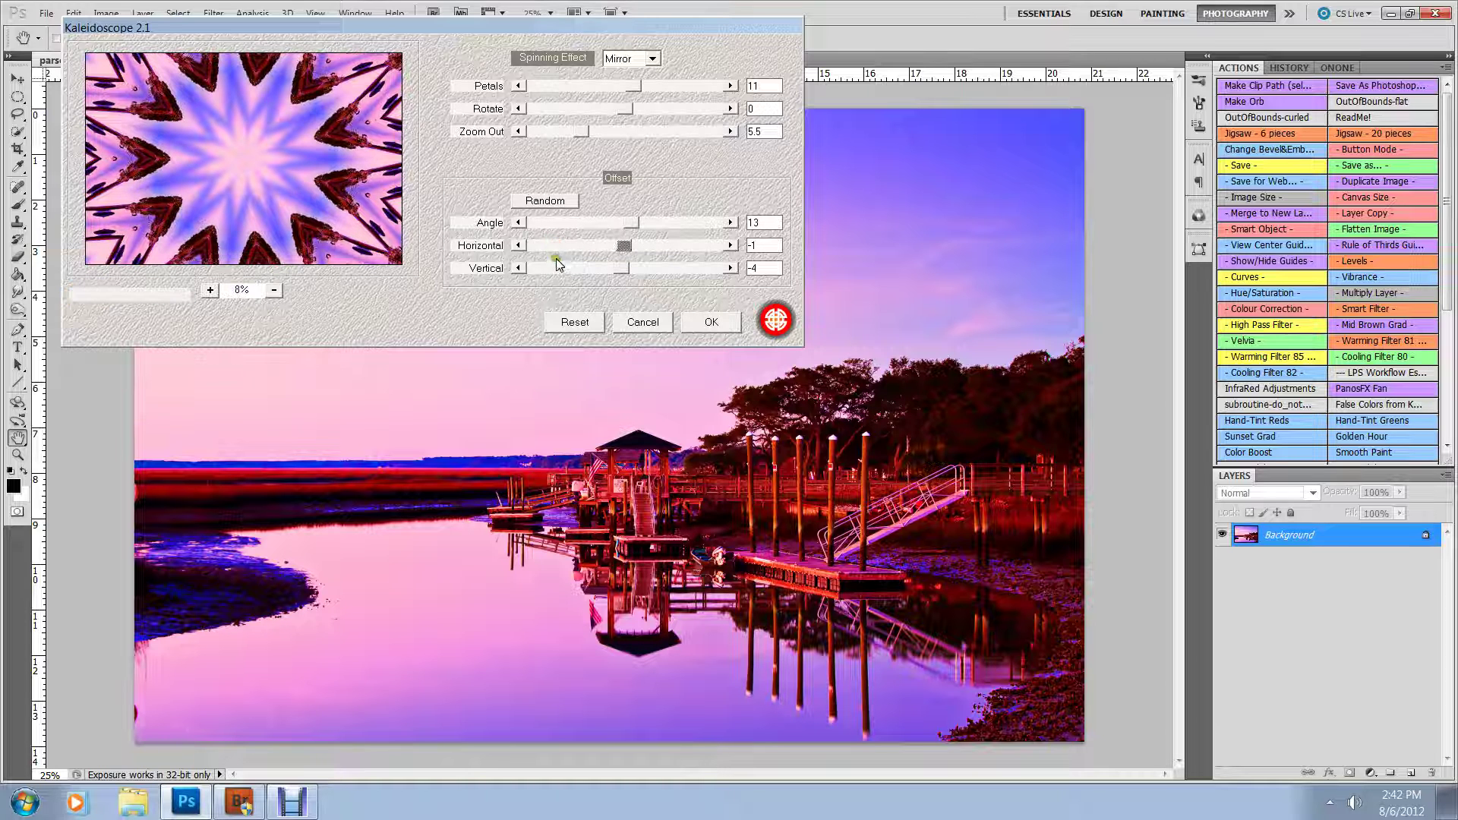
click(571, 270)
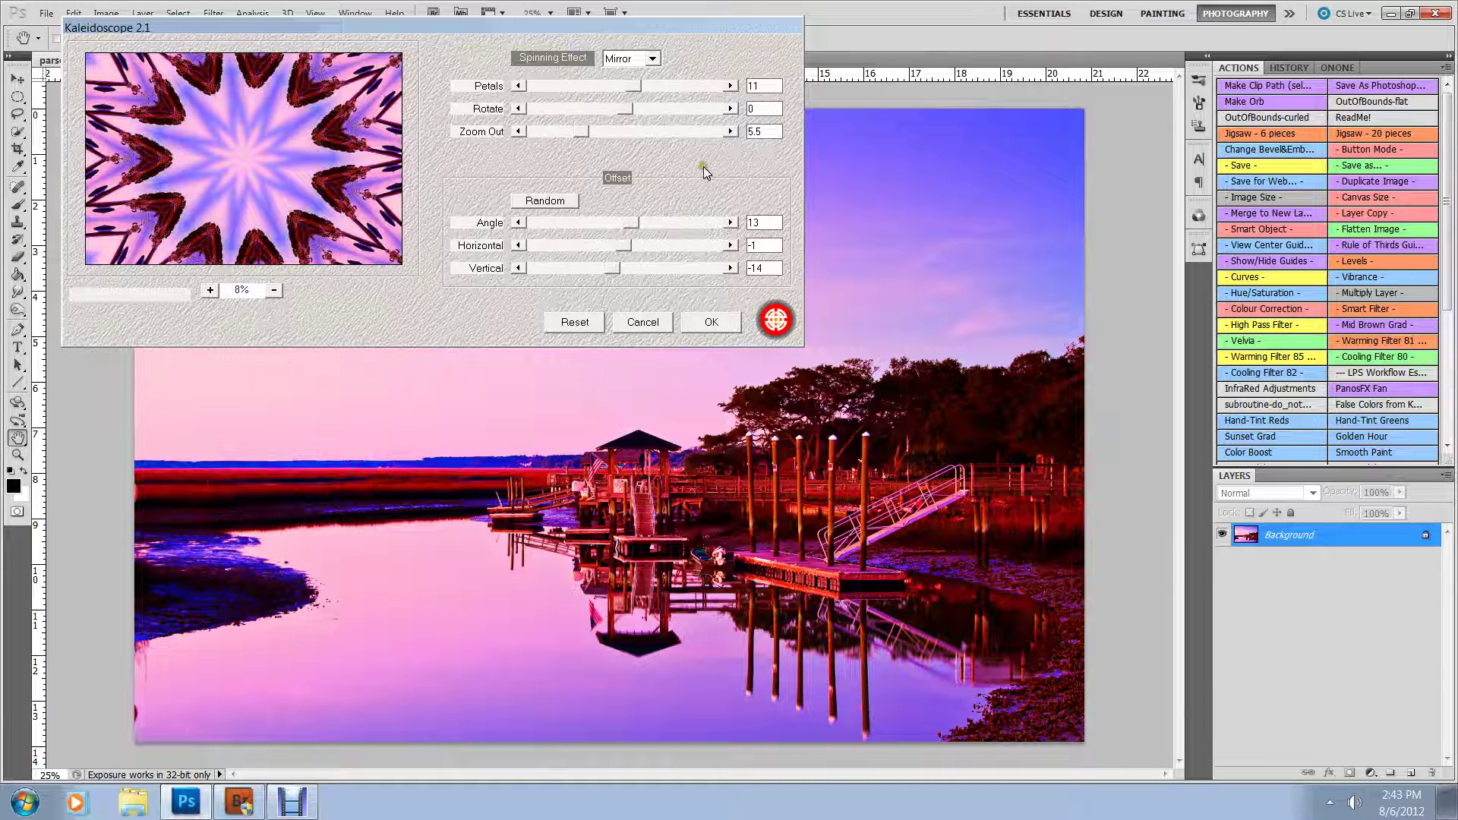
Step: Randomize the kaleidoscope offset repeatedly to get a star-shaped pattern, and adjust its Vertical offset to 16 and Horizontal offset to 26
click(547, 203)
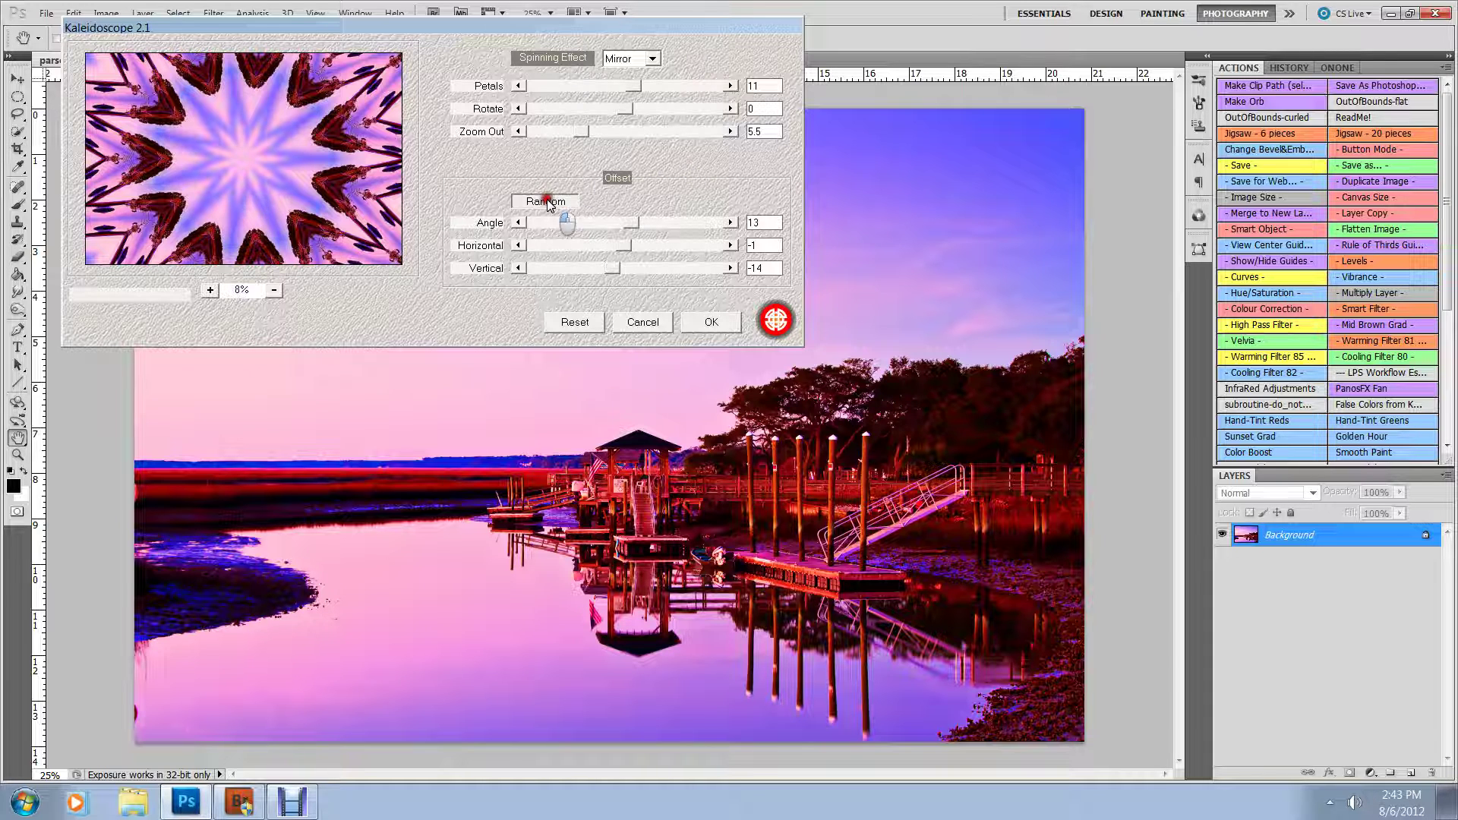
click(548, 202)
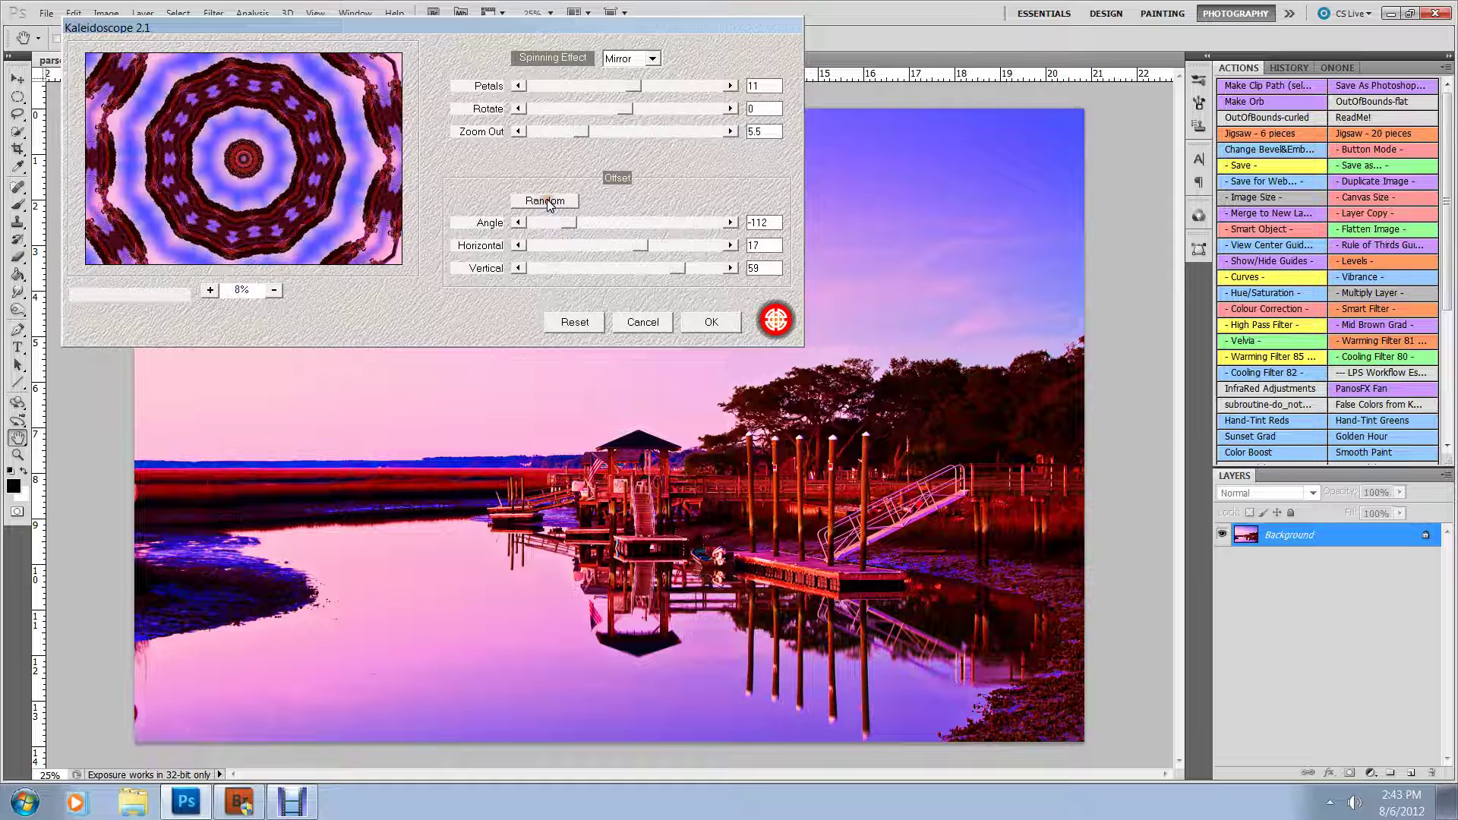
click(548, 202)
click(548, 202)
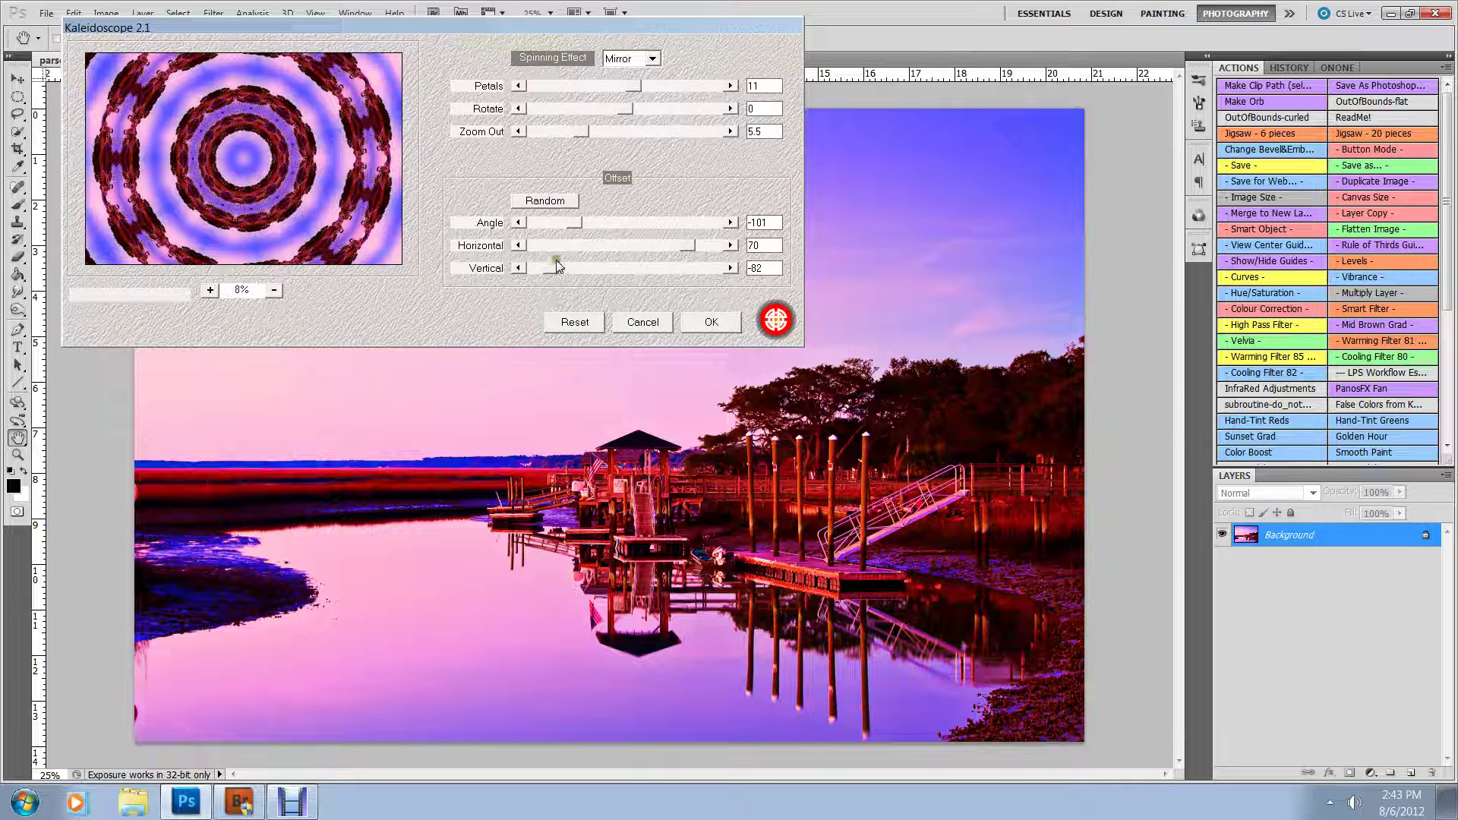
click(543, 202)
click(544, 202)
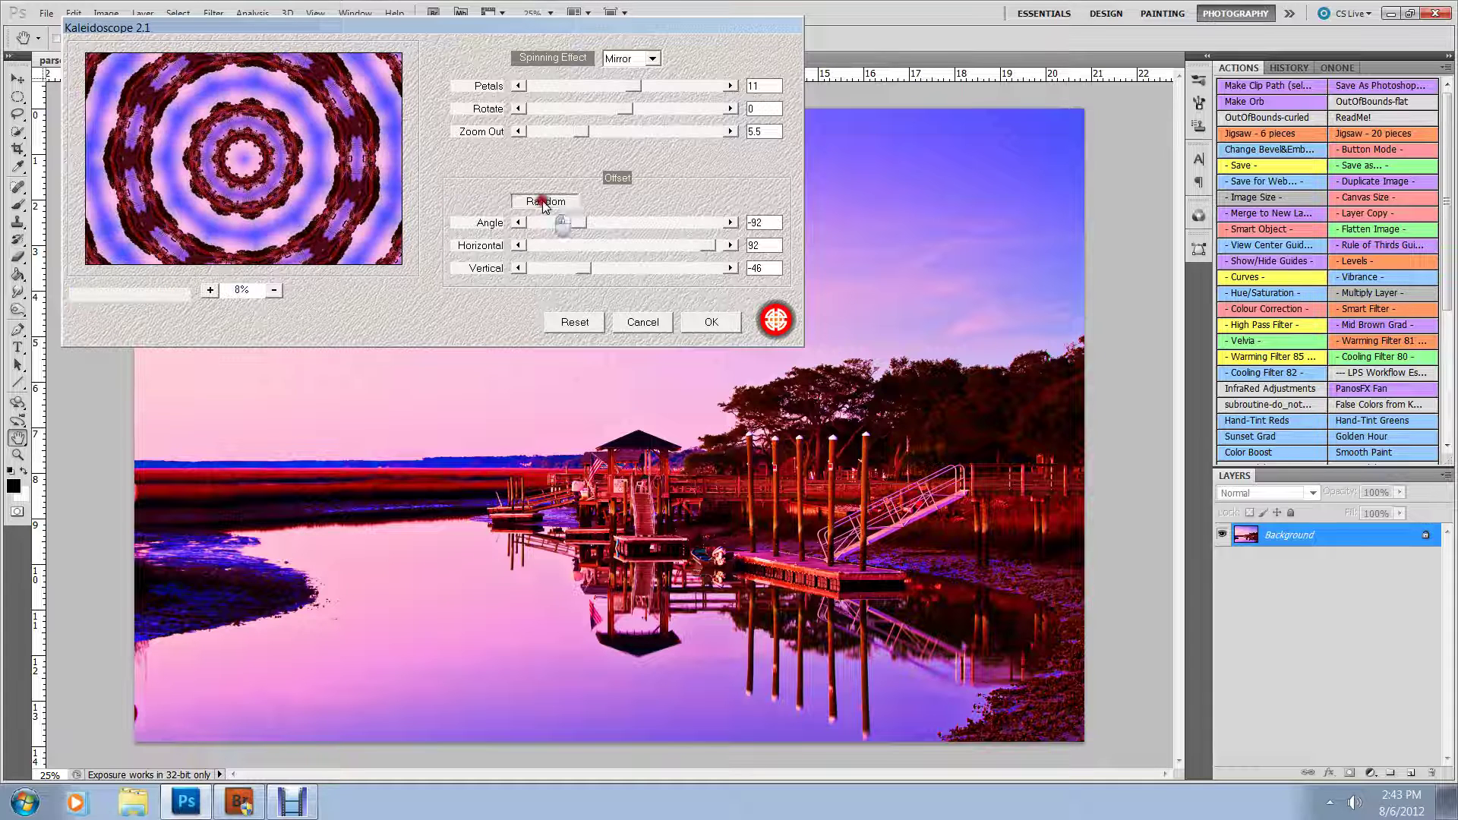
click(544, 202)
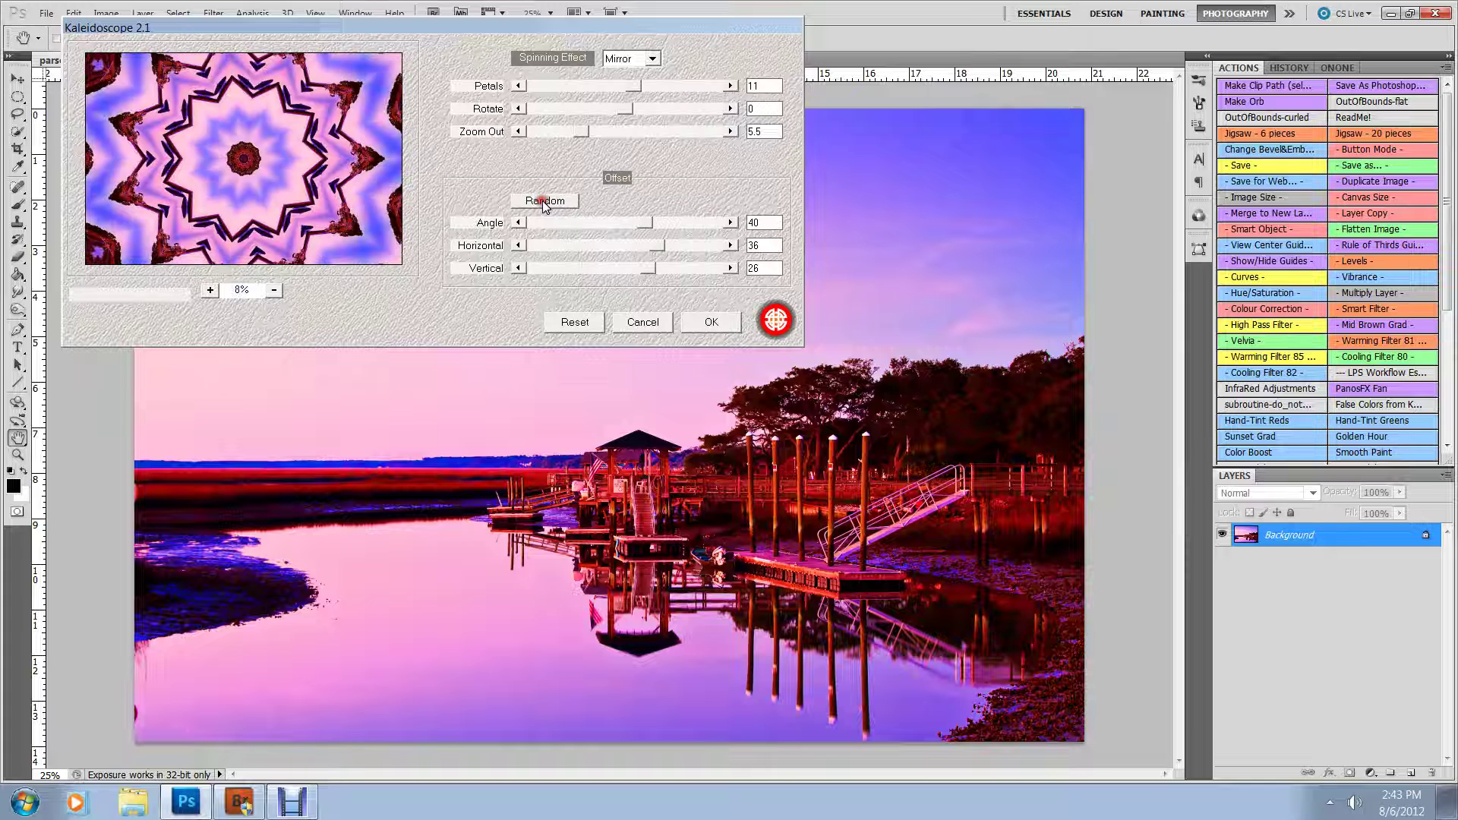
click(607, 273)
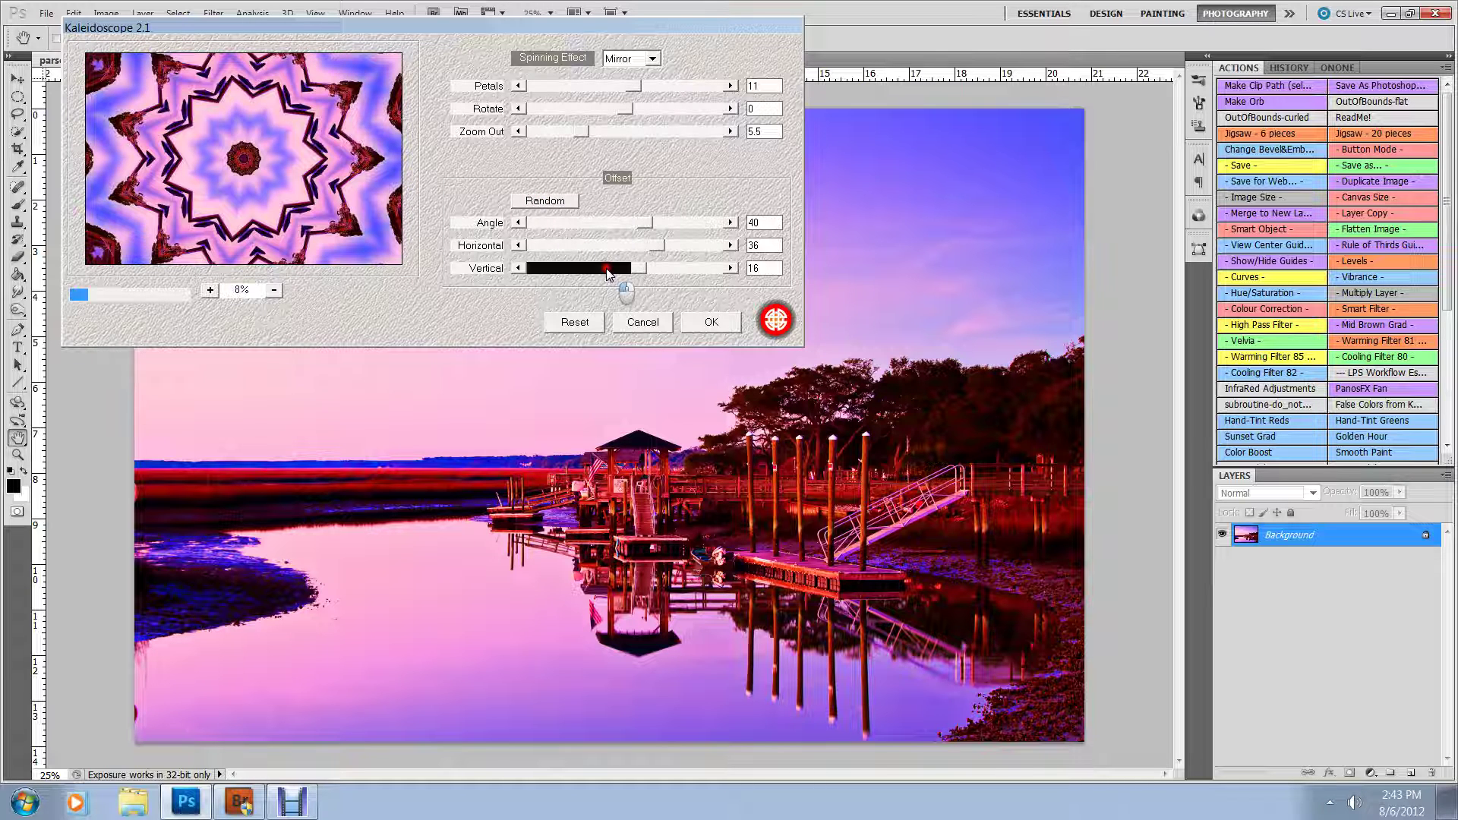
click(604, 248)
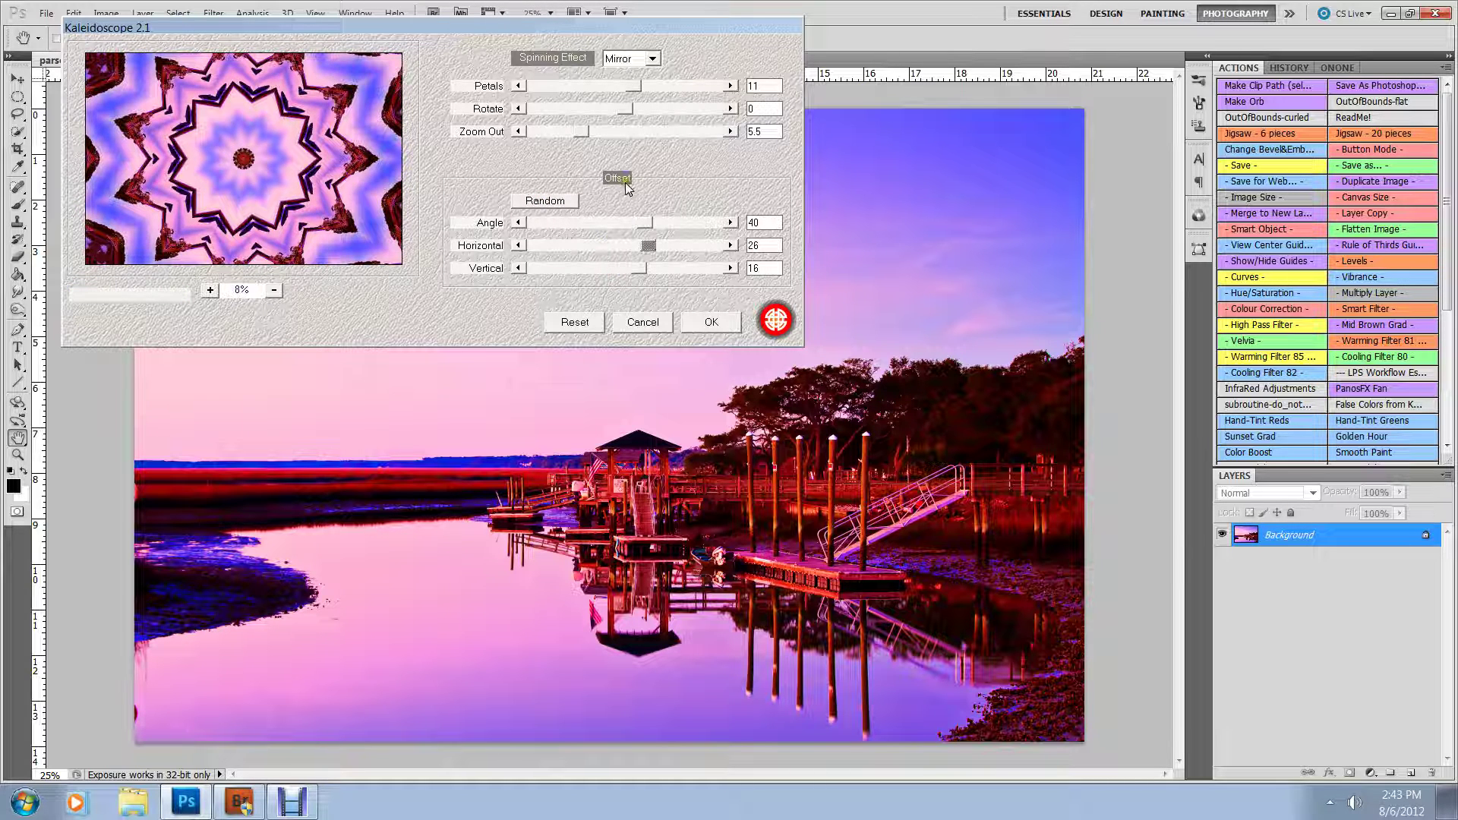
Step: Try a Petals value of 1, return it to 11, and switch the spinning effect to Copy
click(594, 85)
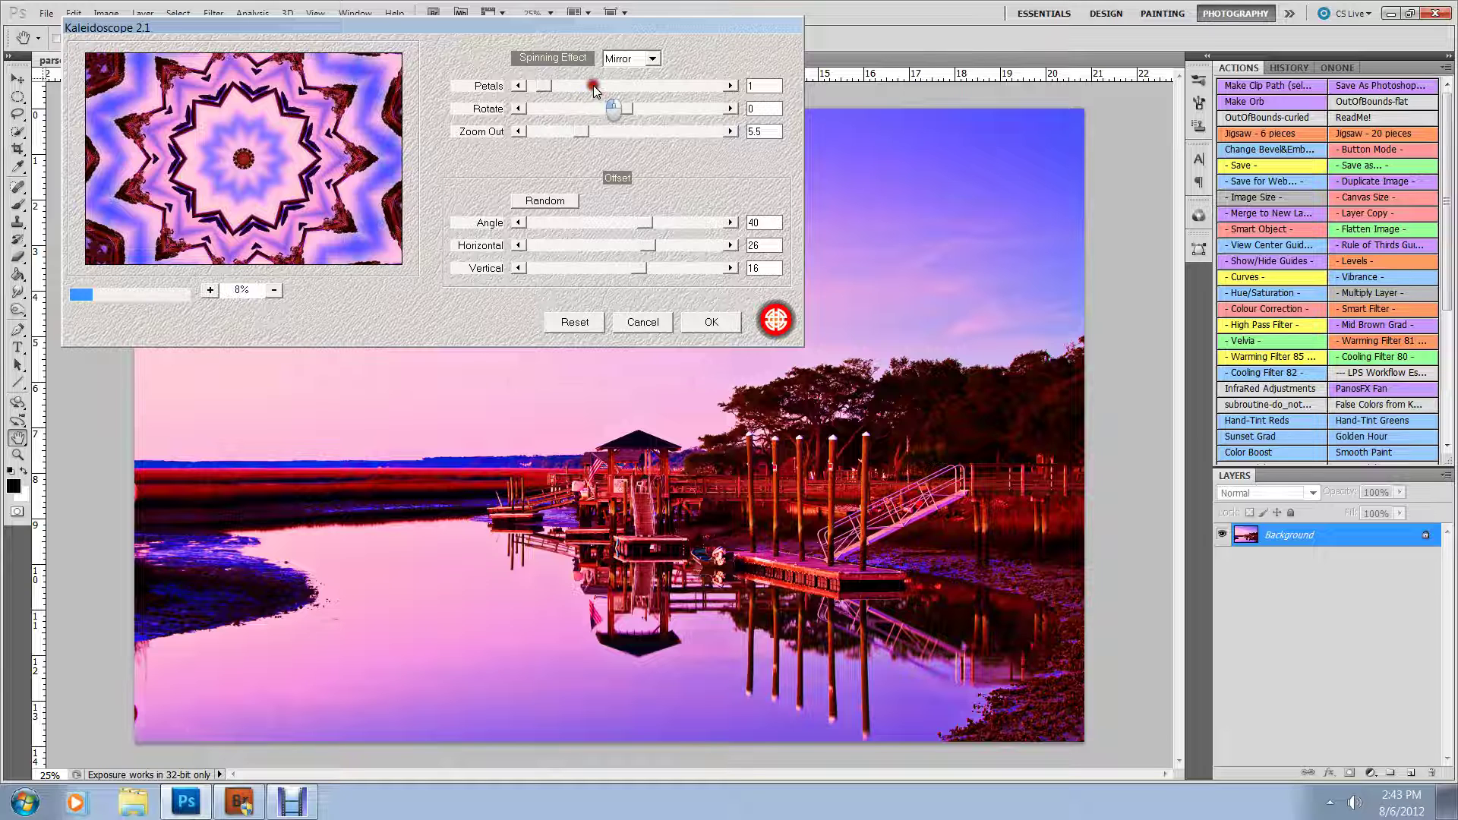
click(623, 85)
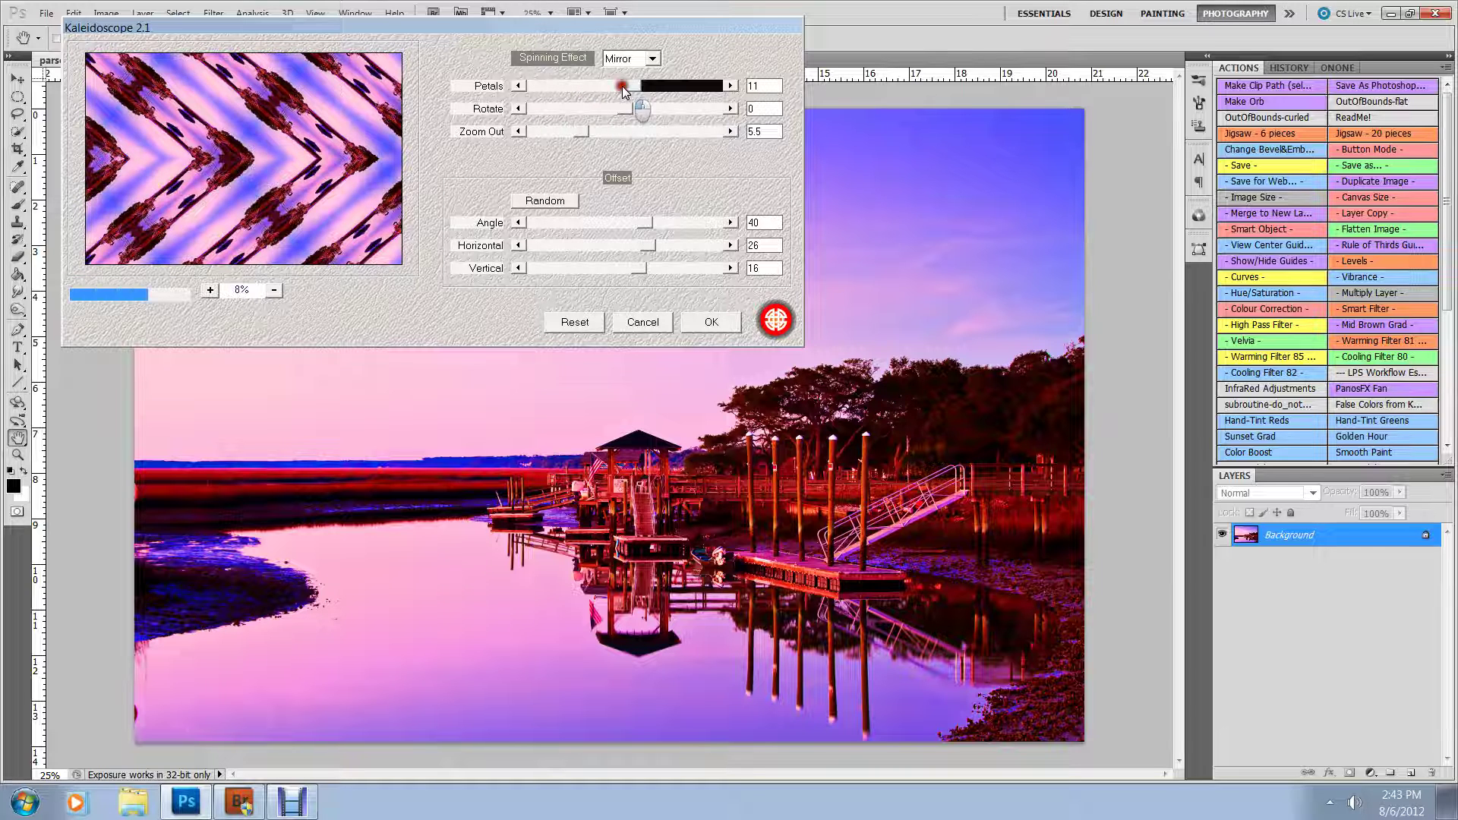
click(652, 59)
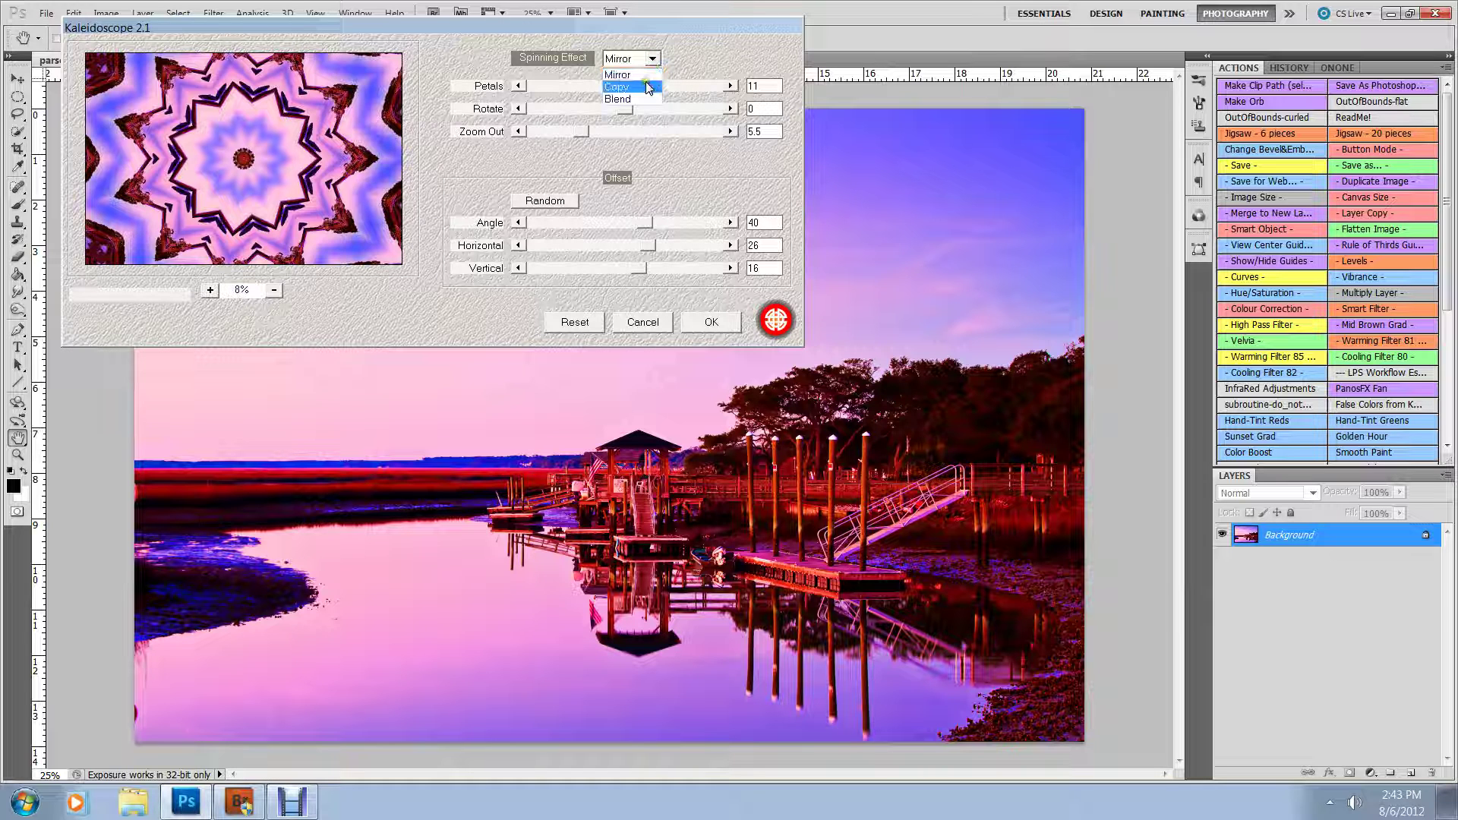
click(645, 88)
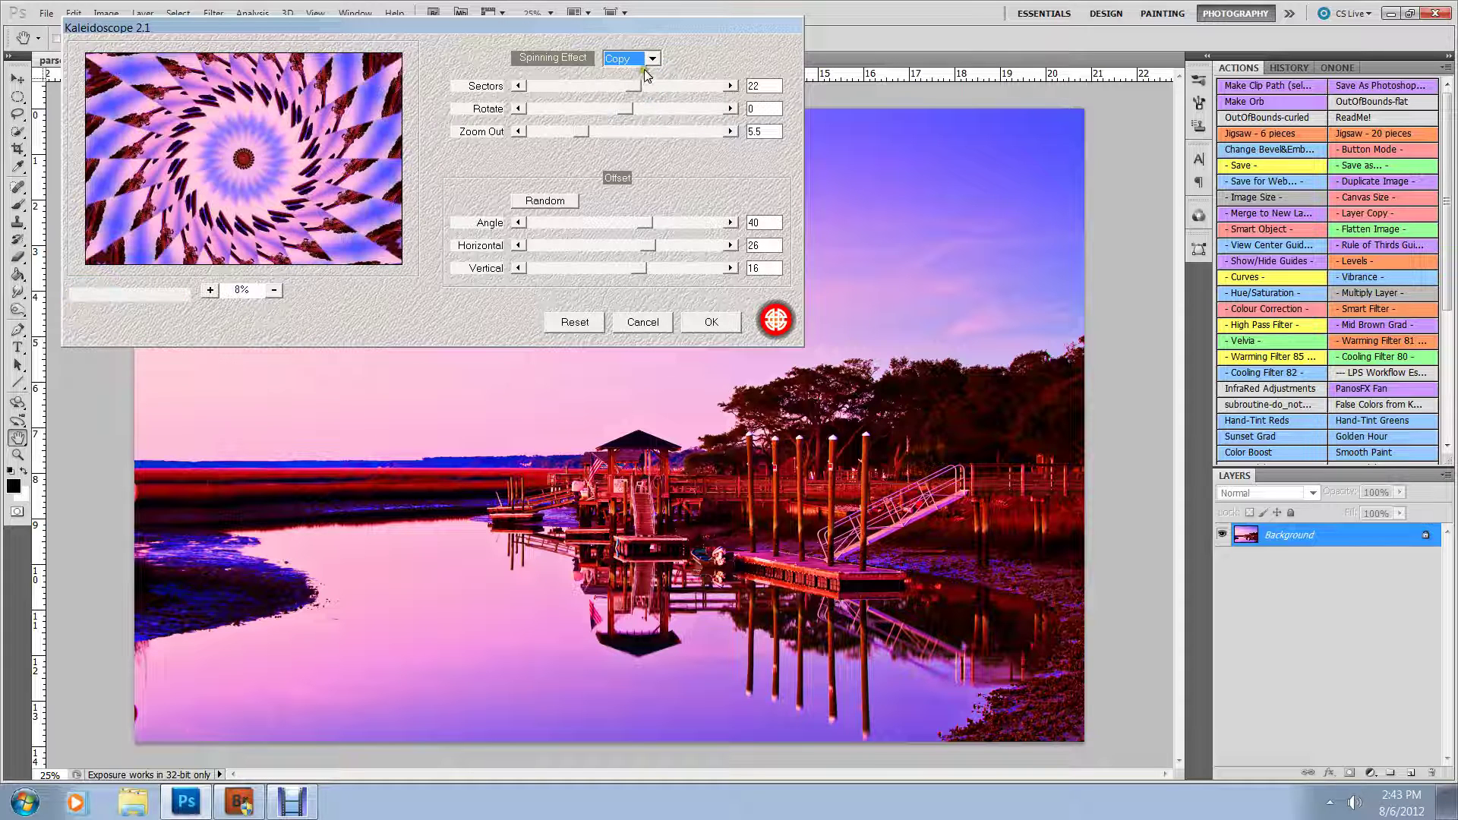
Step: Compare the Blend spinning effect, return to Copy, and apply the kaleidoscope to the creek photo
click(652, 60)
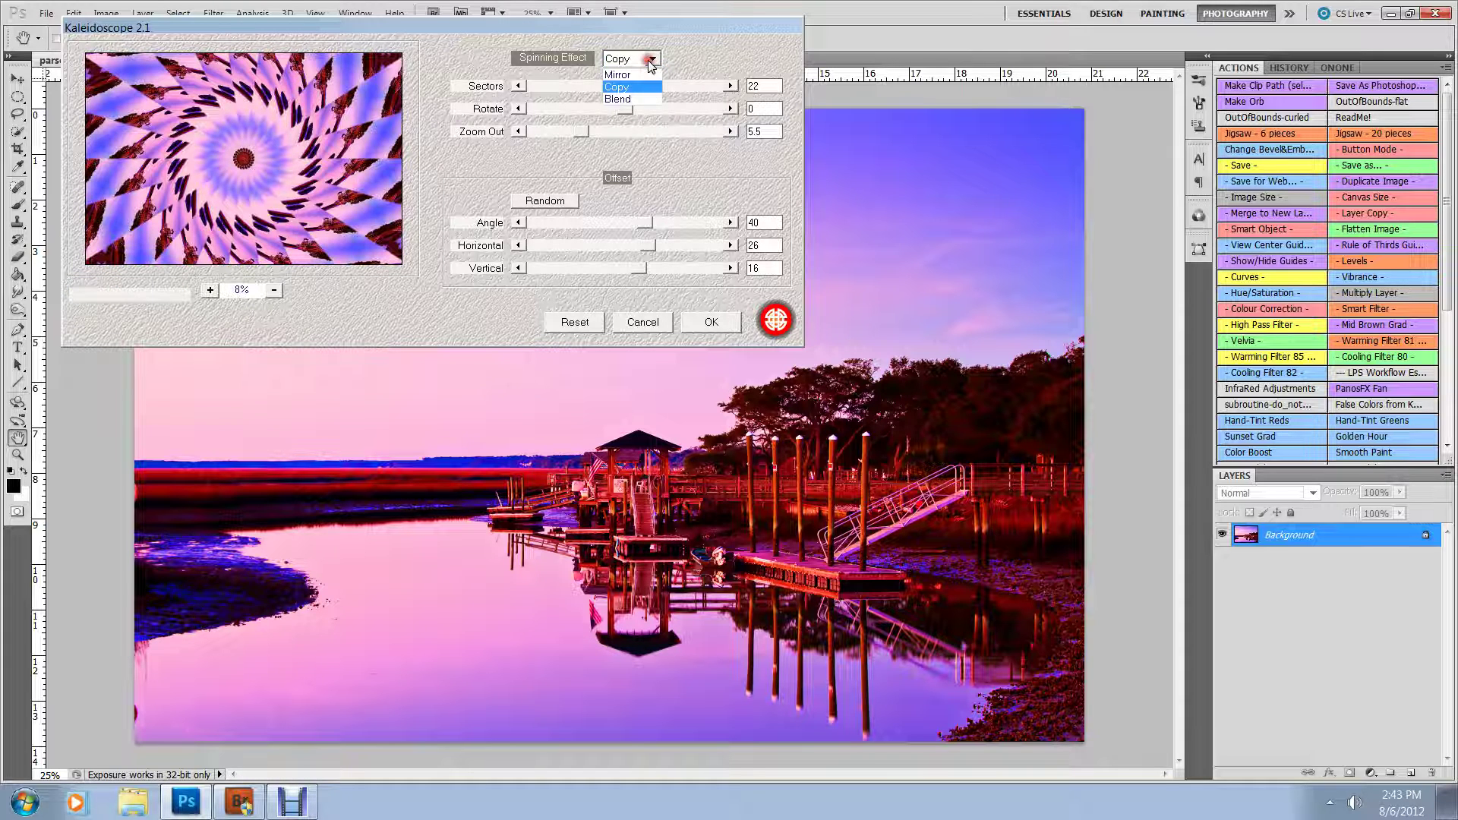
click(636, 100)
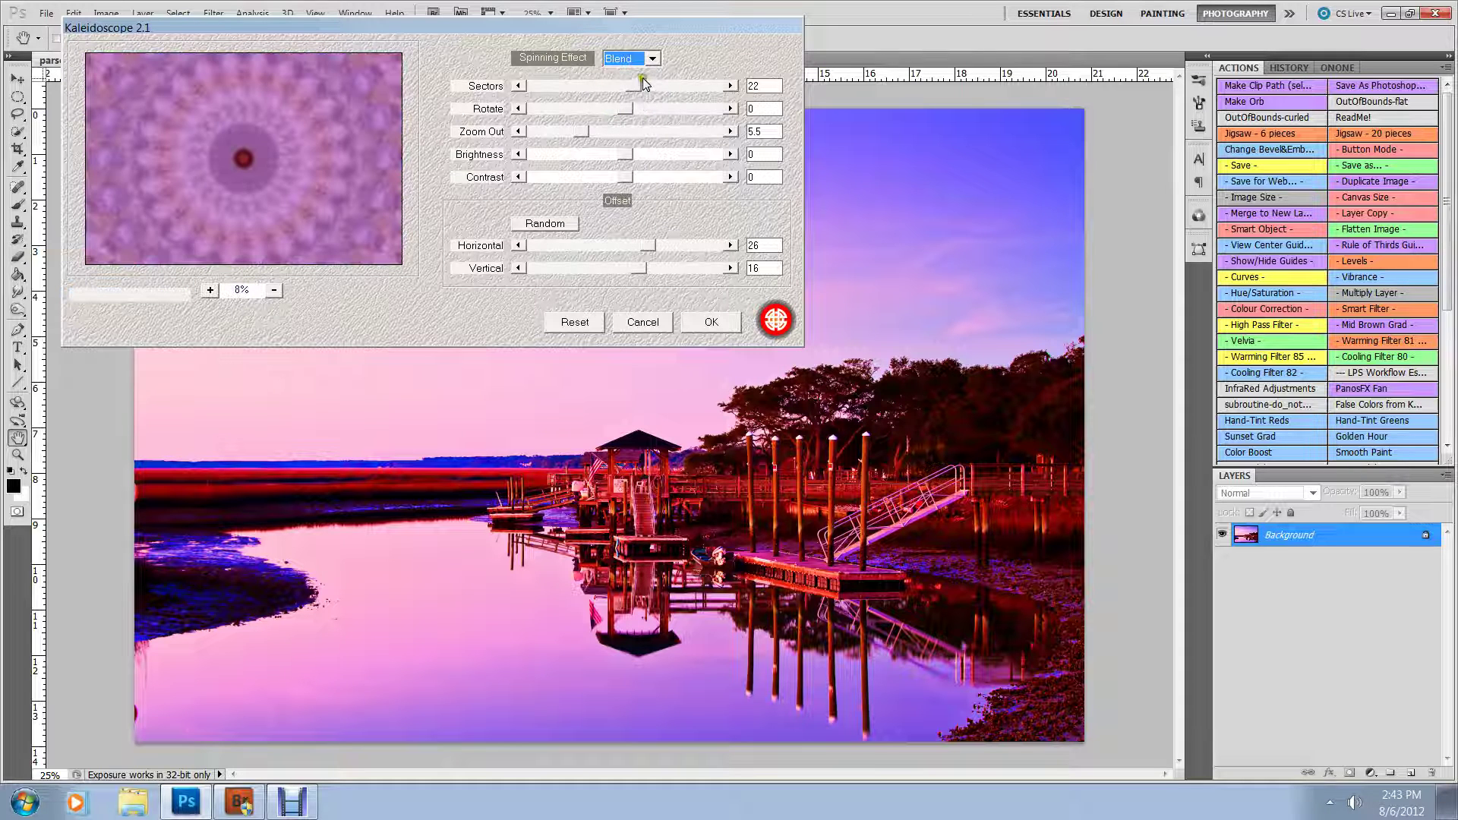
click(651, 58)
click(637, 87)
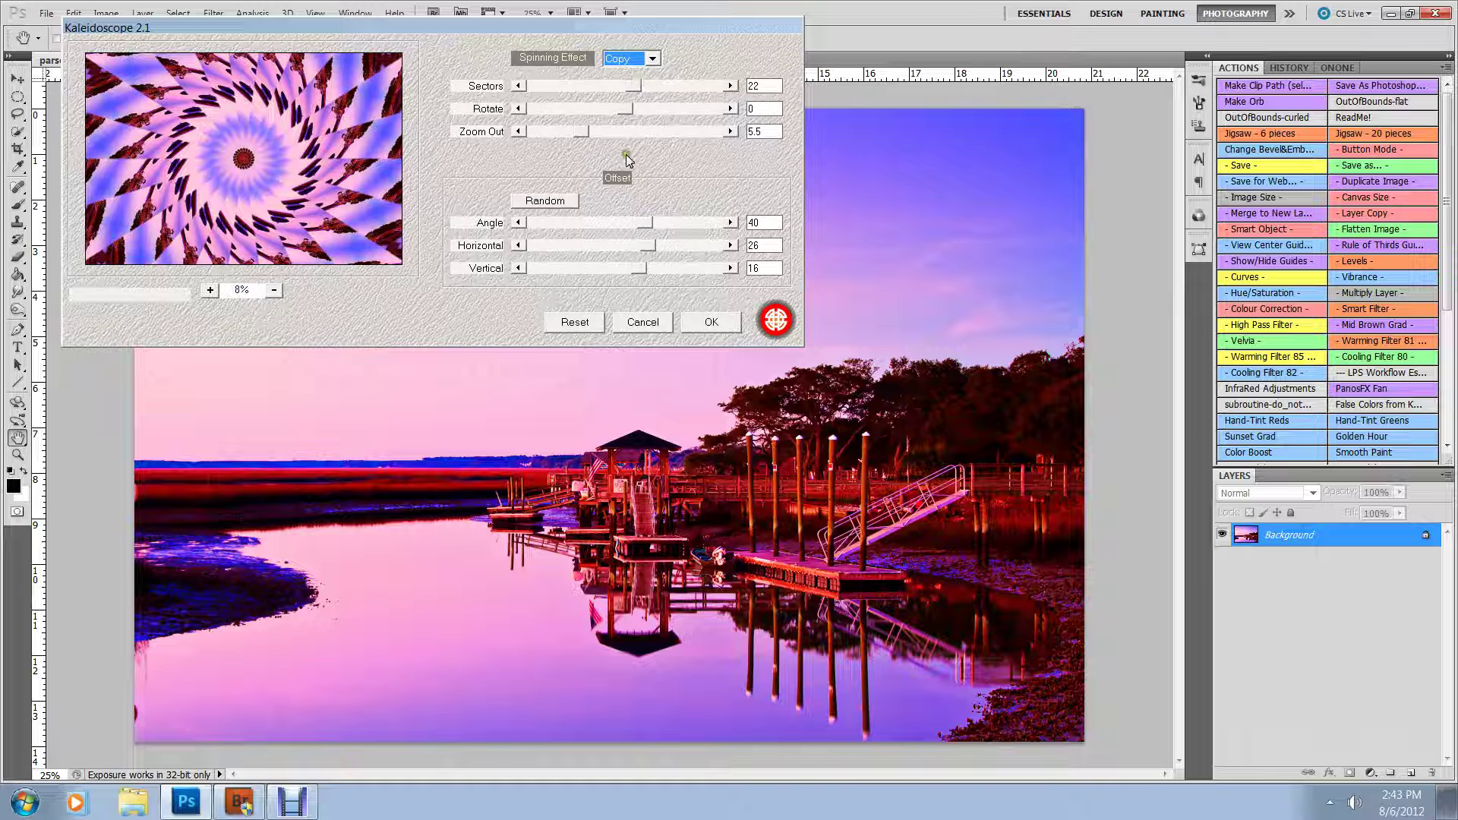
click(693, 324)
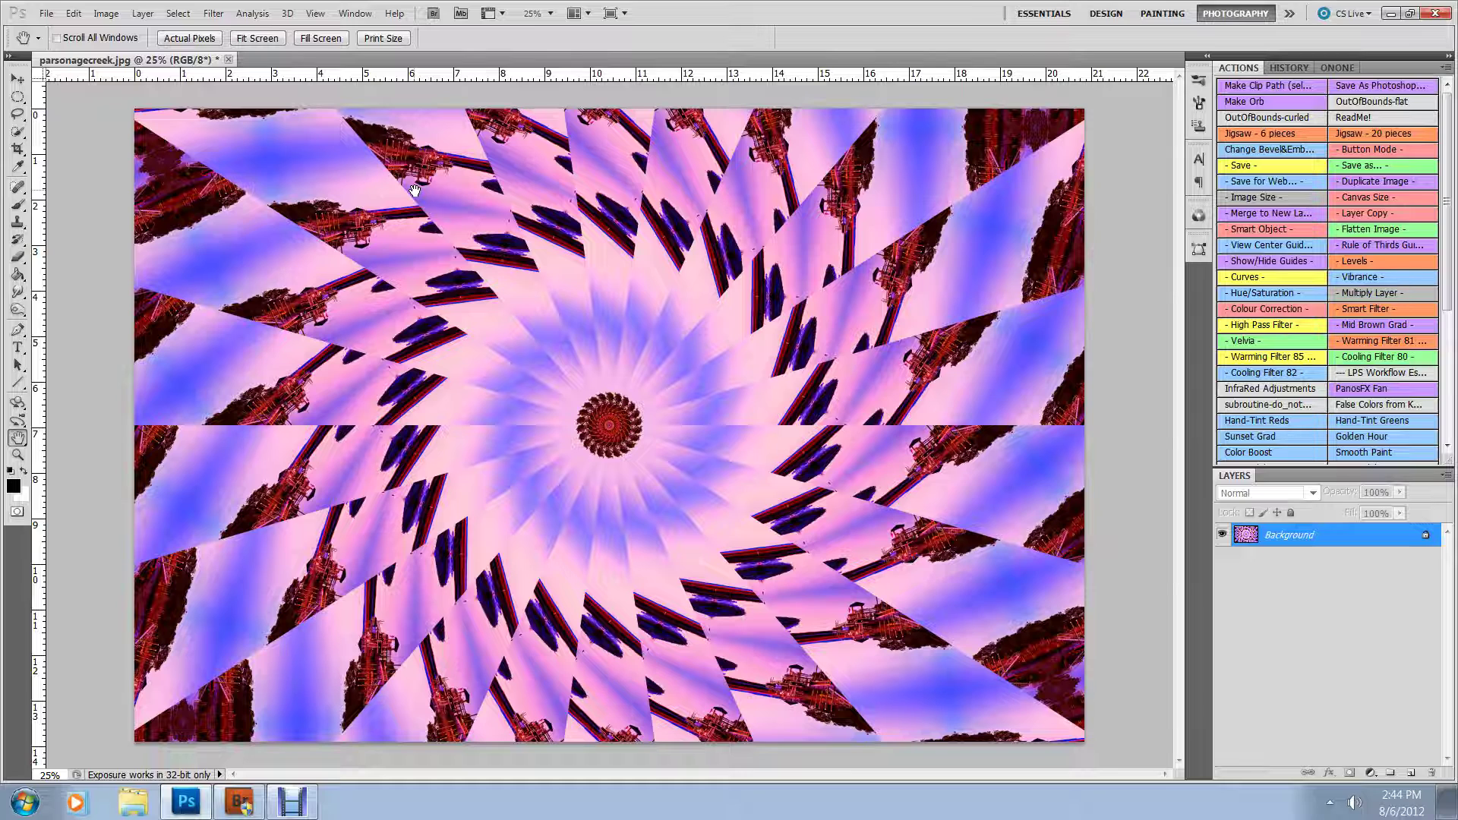
Step: Open the recent file IMG_0023.JPG and start Mehdi's Kaleidoscope 2.1 filter on it
click(47, 14)
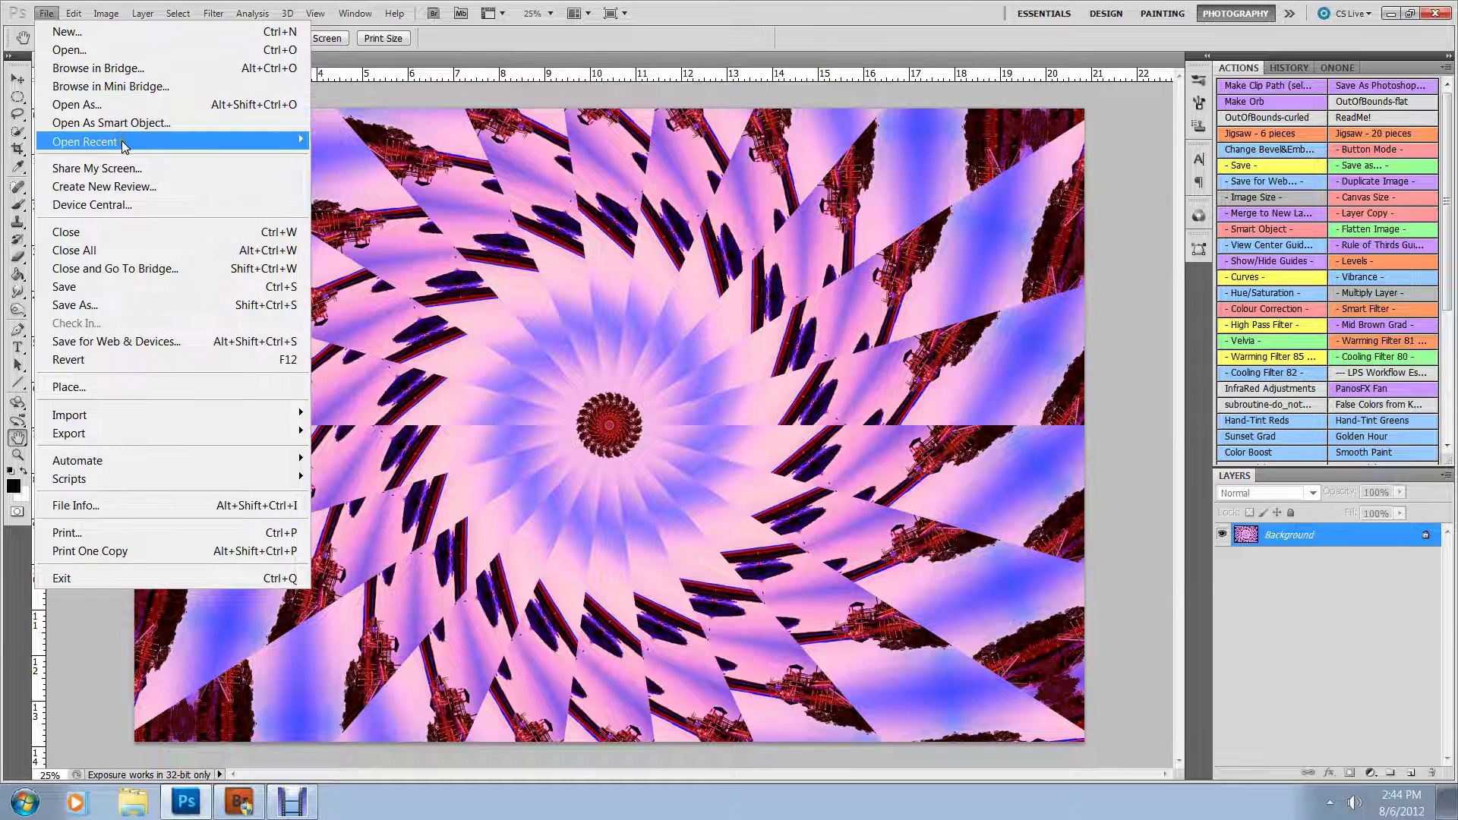
mouse_move(124, 145)
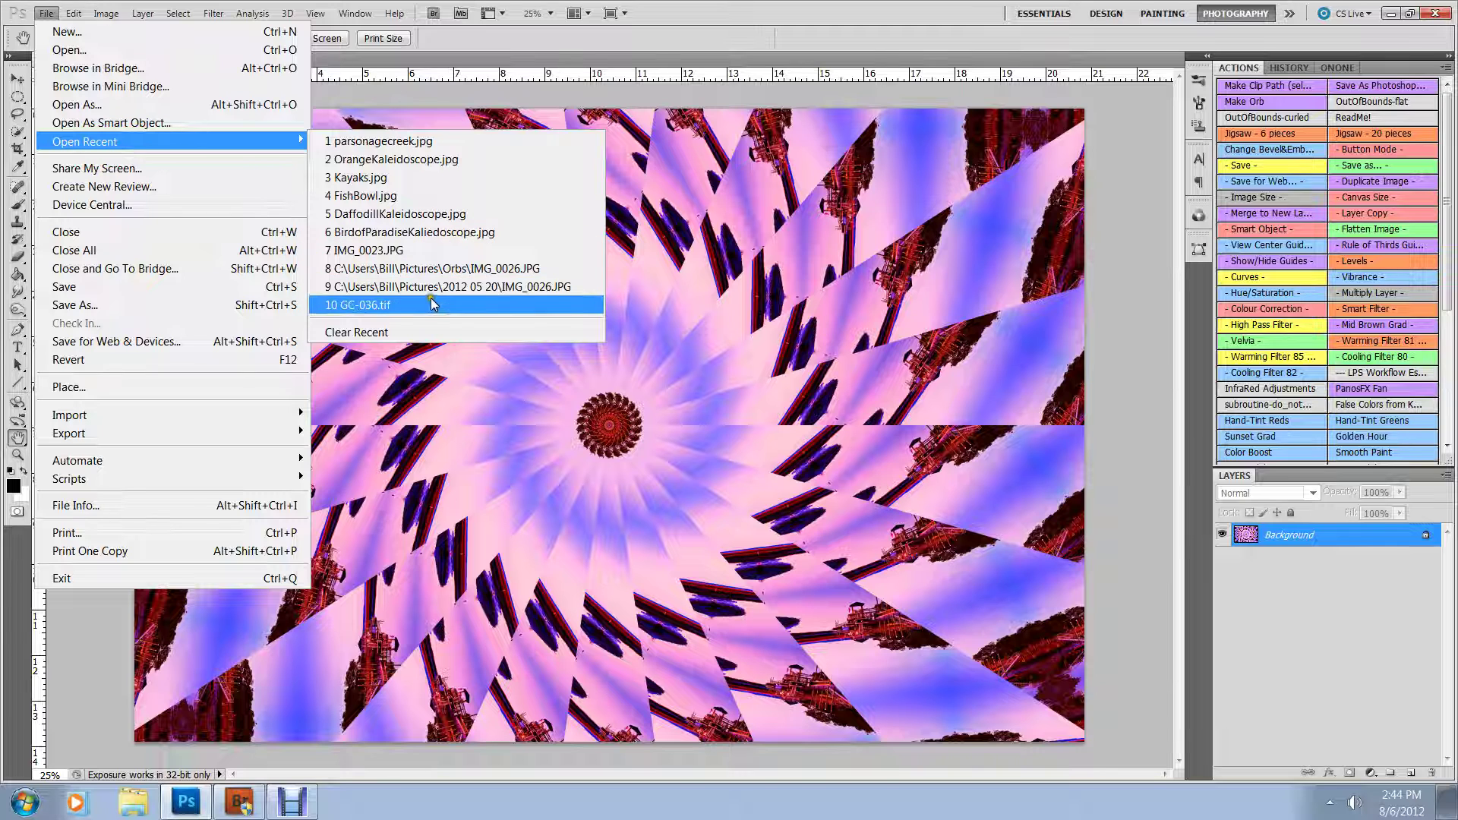
click(374, 251)
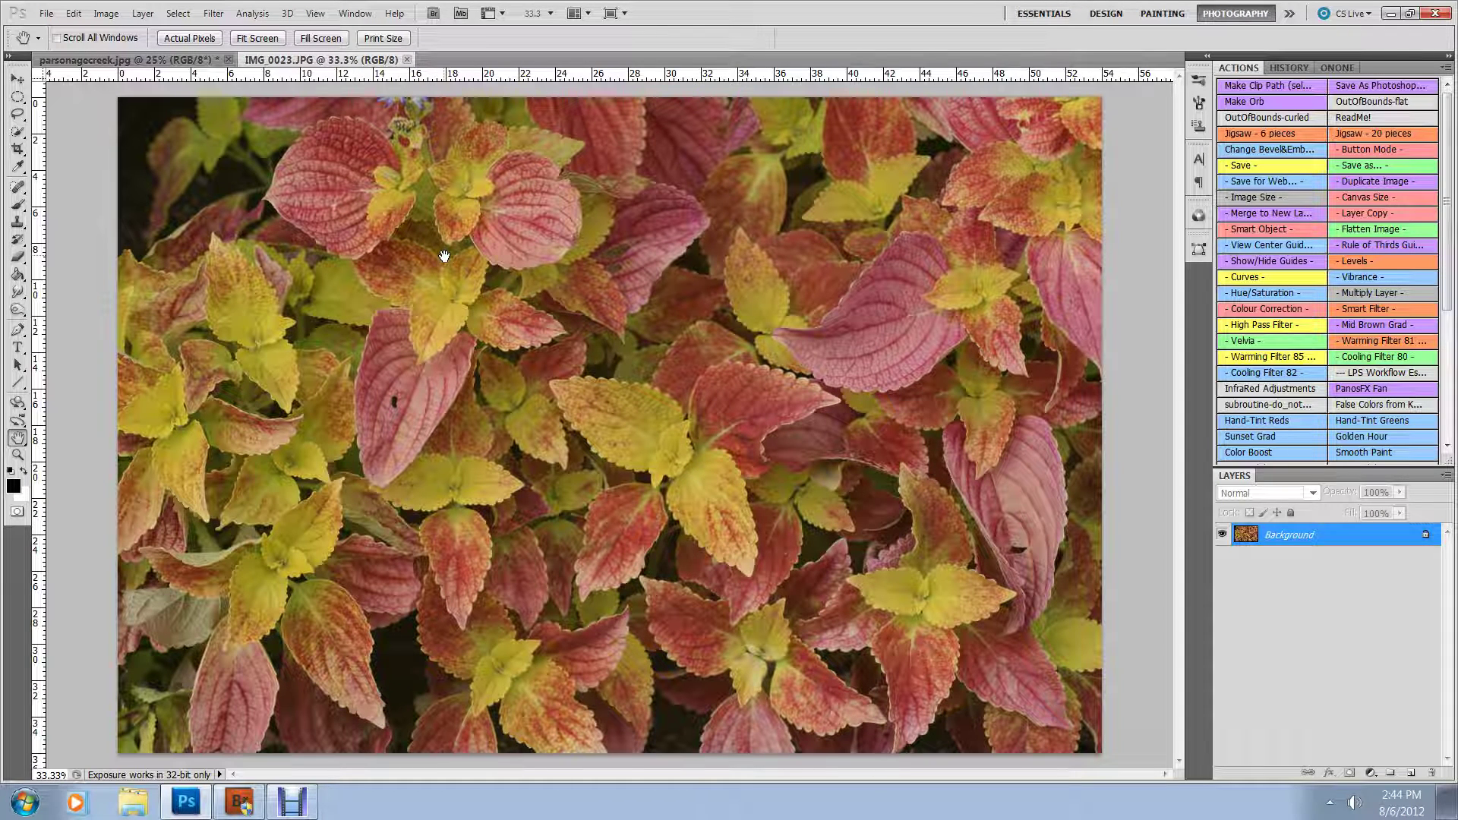
click(217, 13)
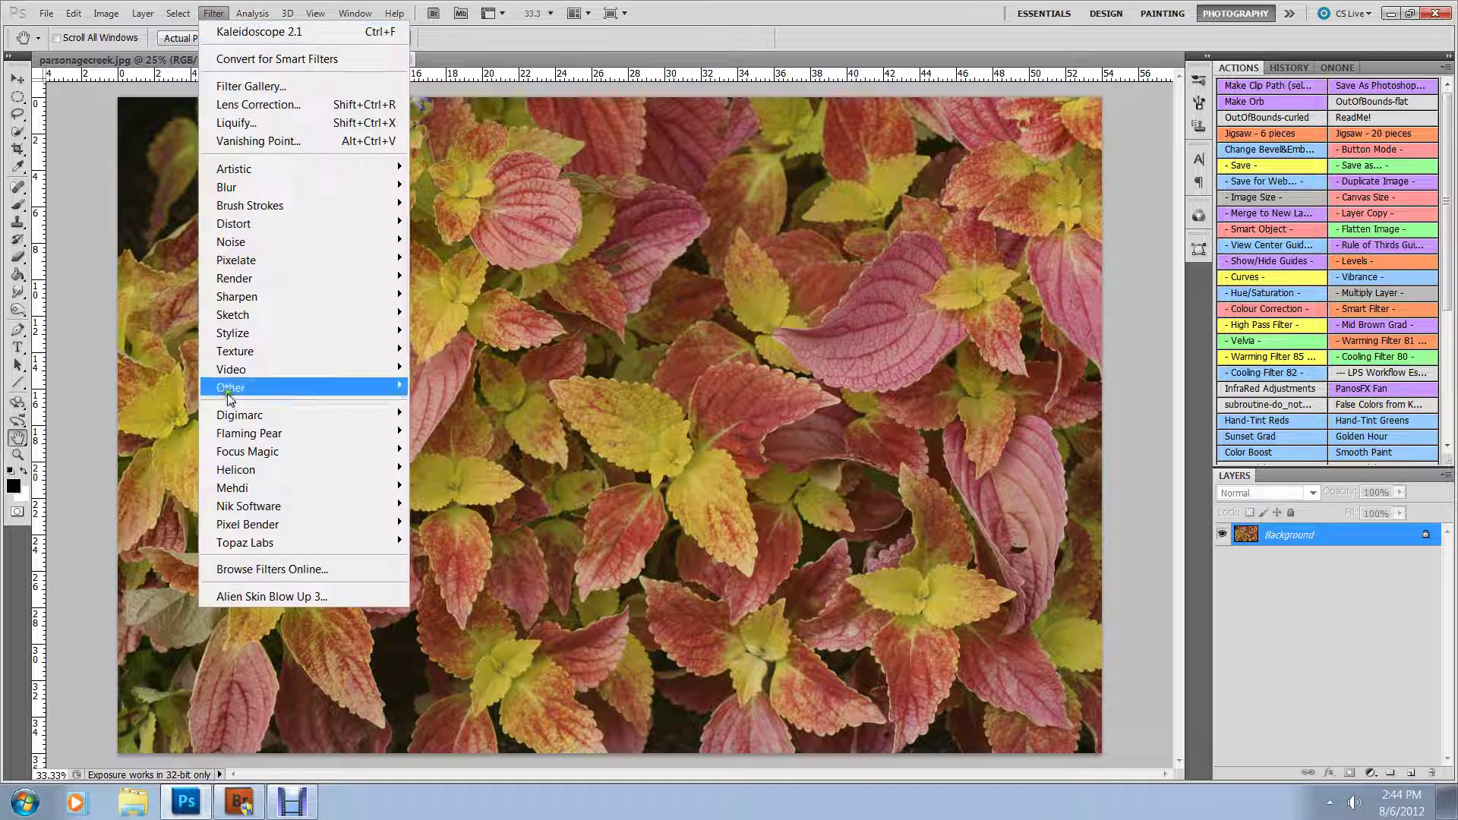
mouse_move(245, 488)
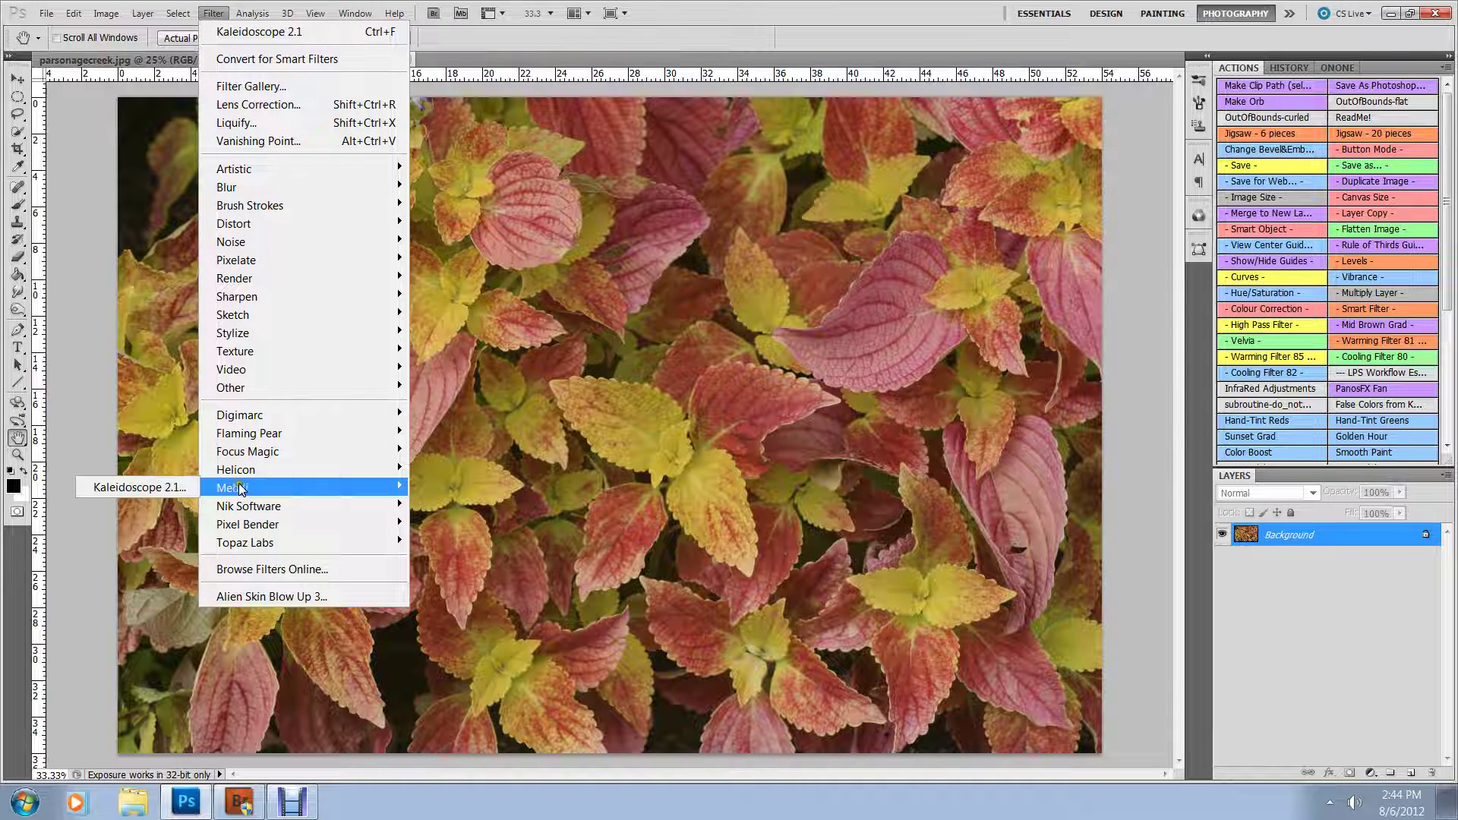
click(123, 488)
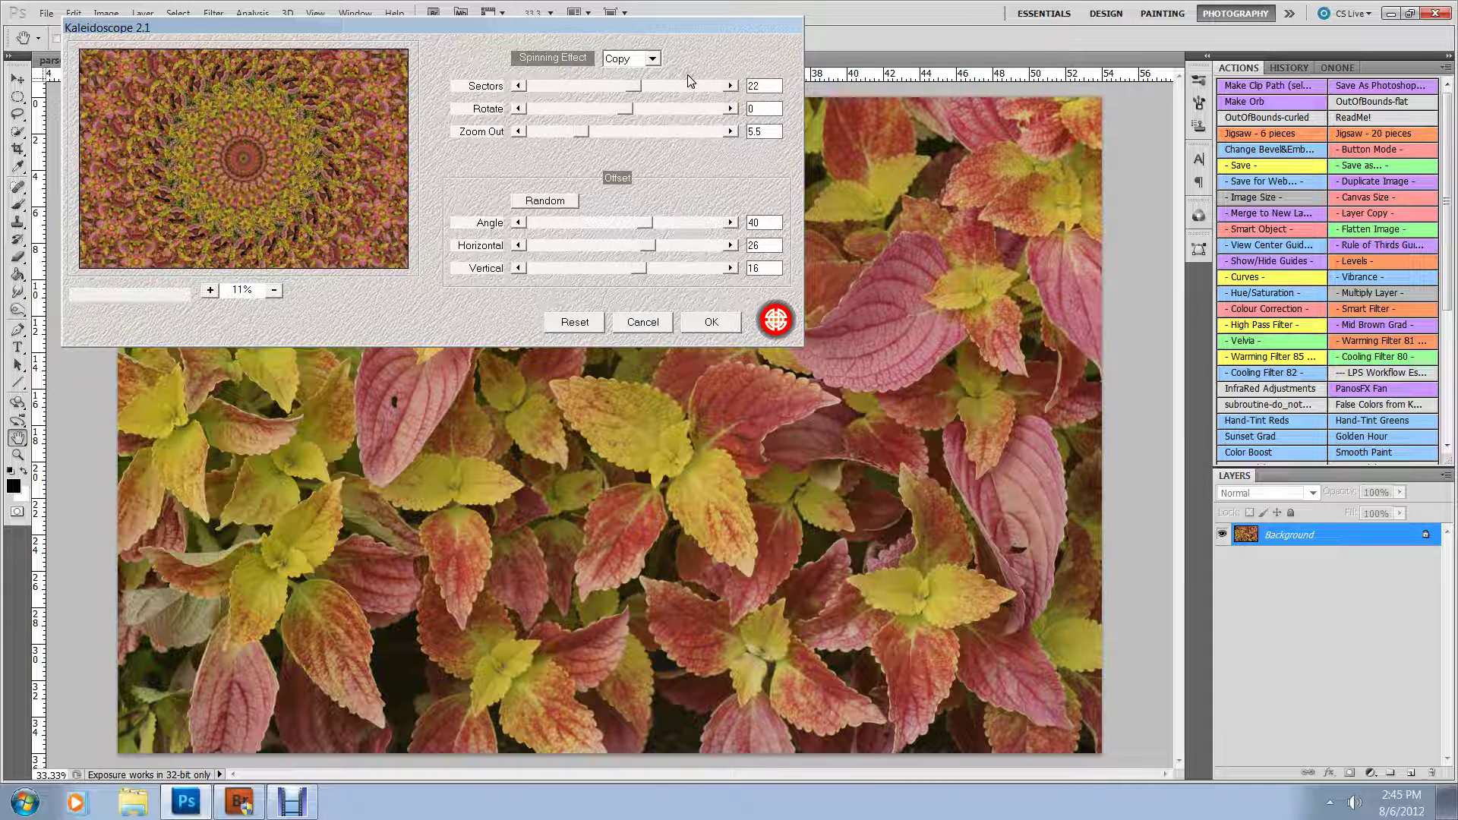
Step: Reduce the kaleidoscope's Sectors to 12 and change the spinning effect to Mirror
drag(633, 86, 603, 85)
click(647, 59)
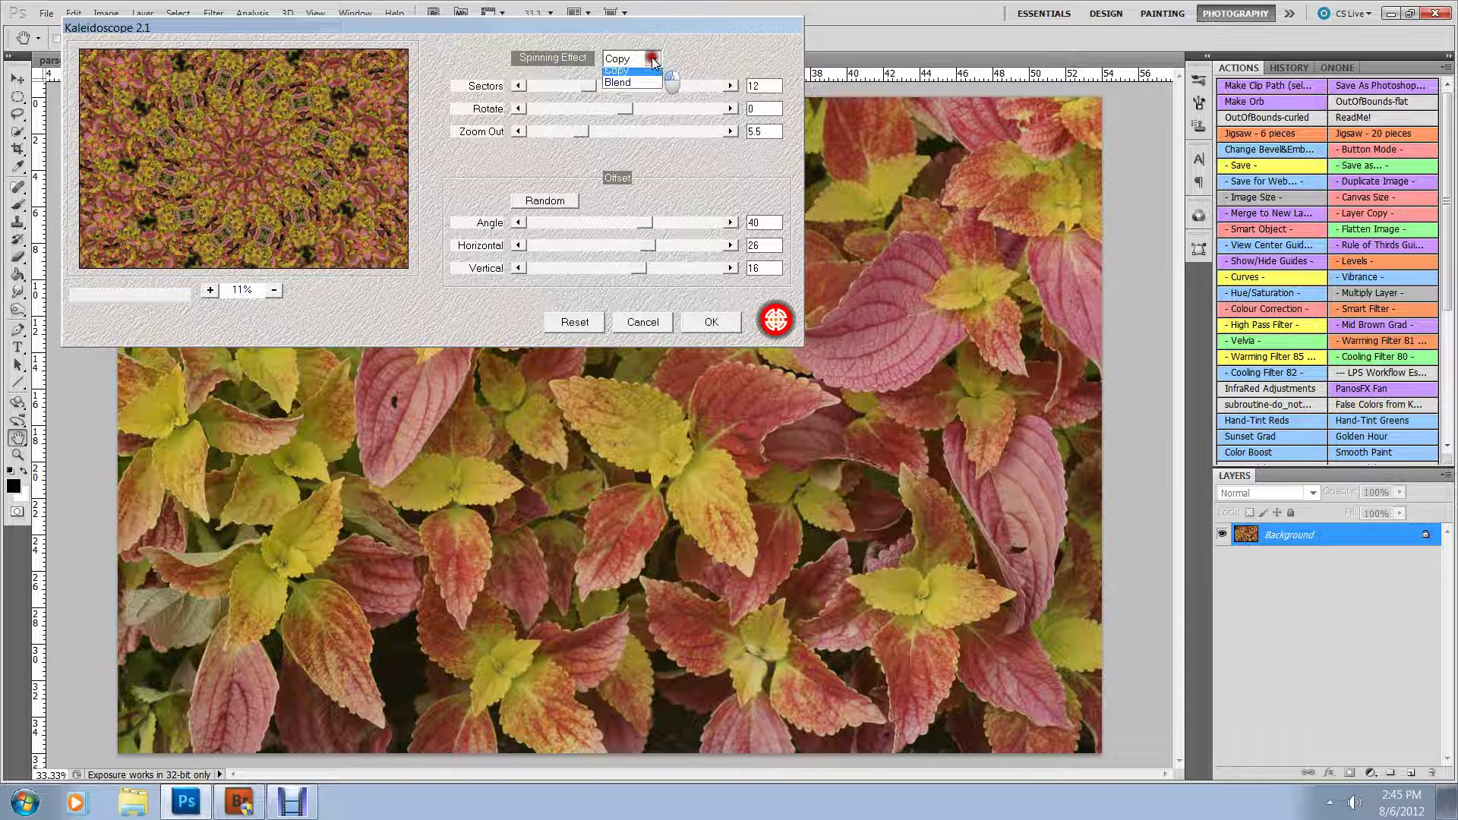
click(647, 75)
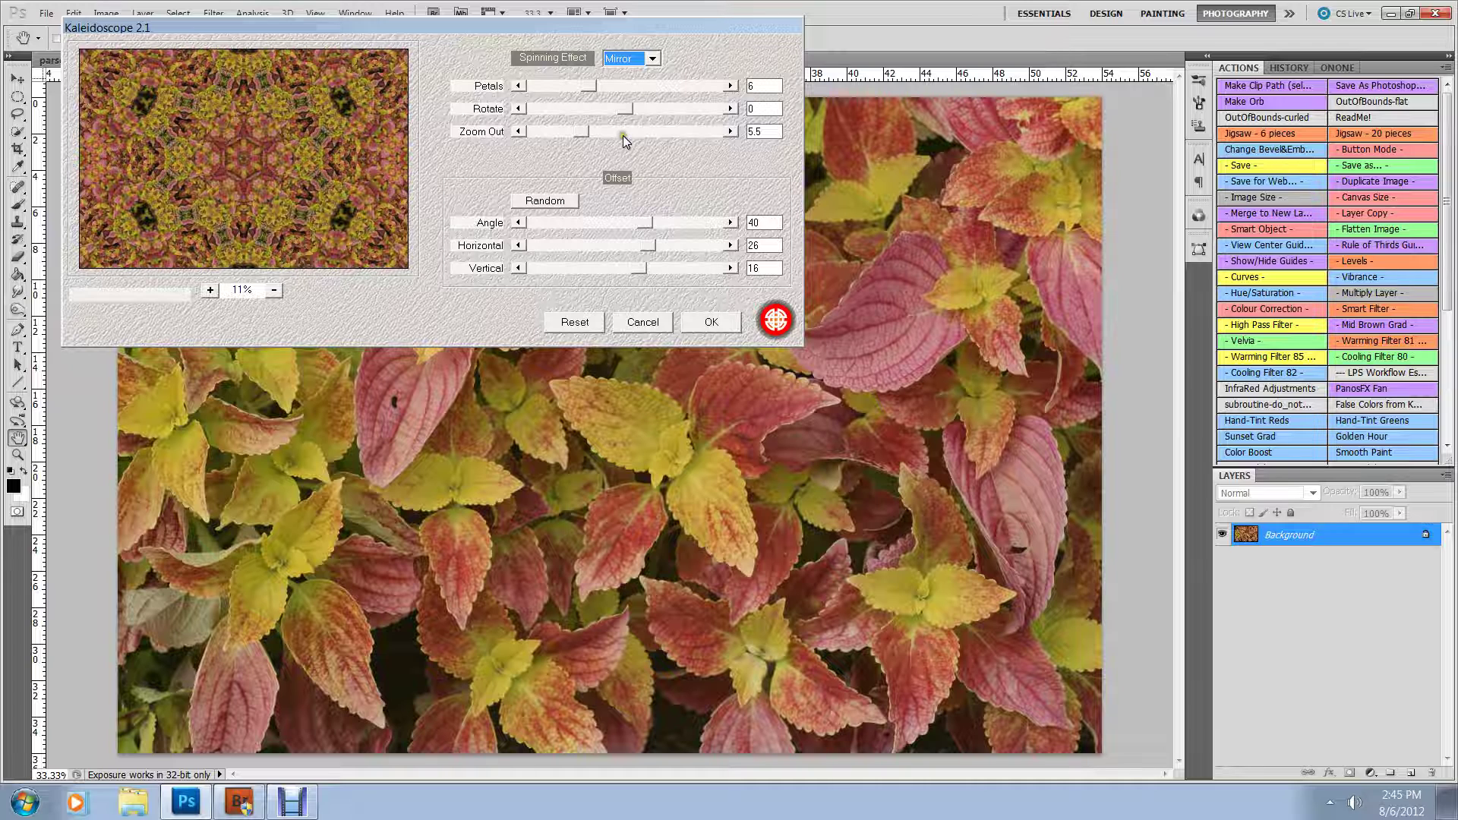
Step: Randomize the offset four times for a new leaf pattern and apply the kaleidoscope to the leaf photo
click(538, 201)
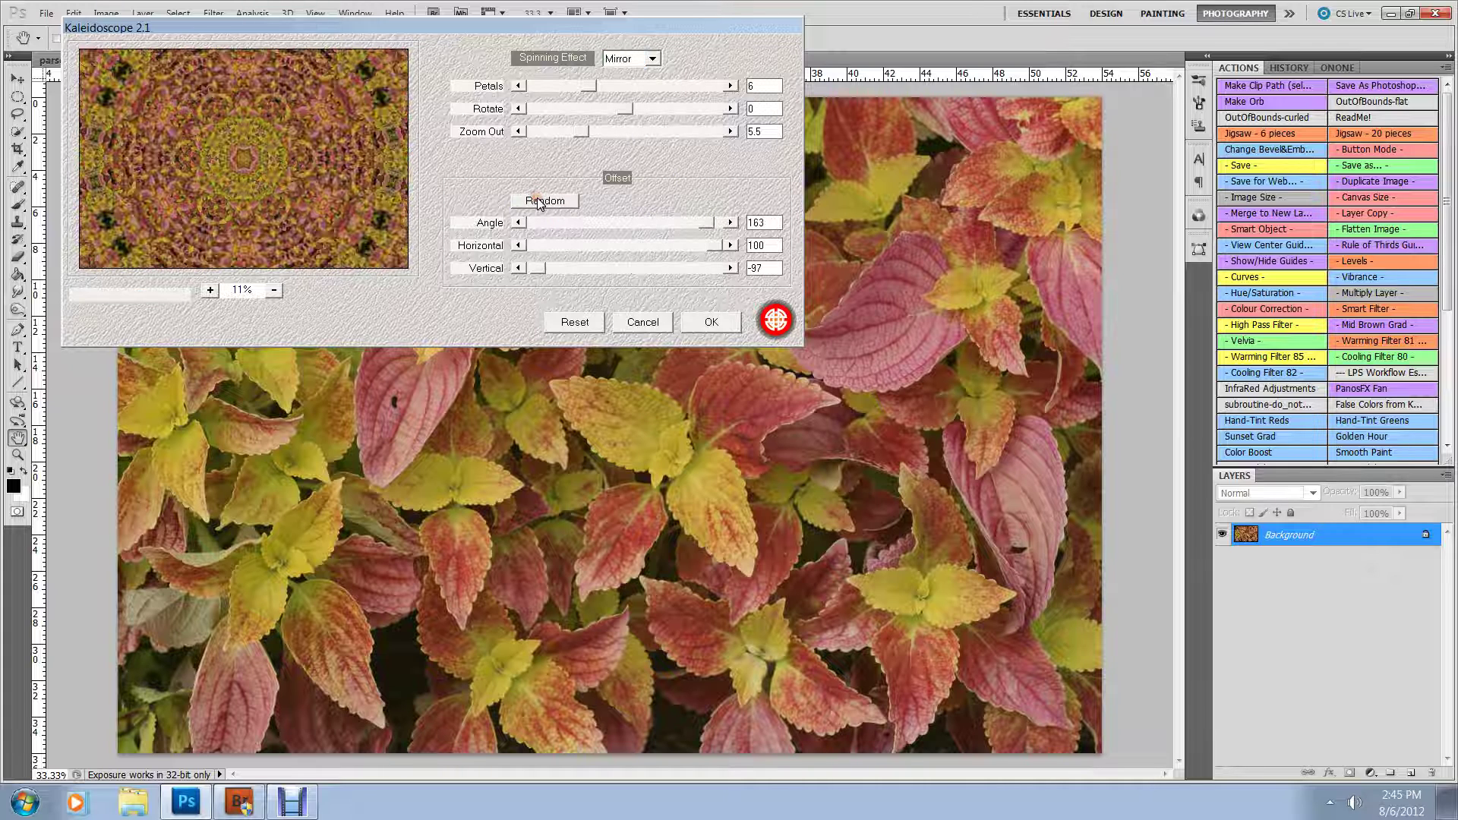
click(538, 202)
click(537, 202)
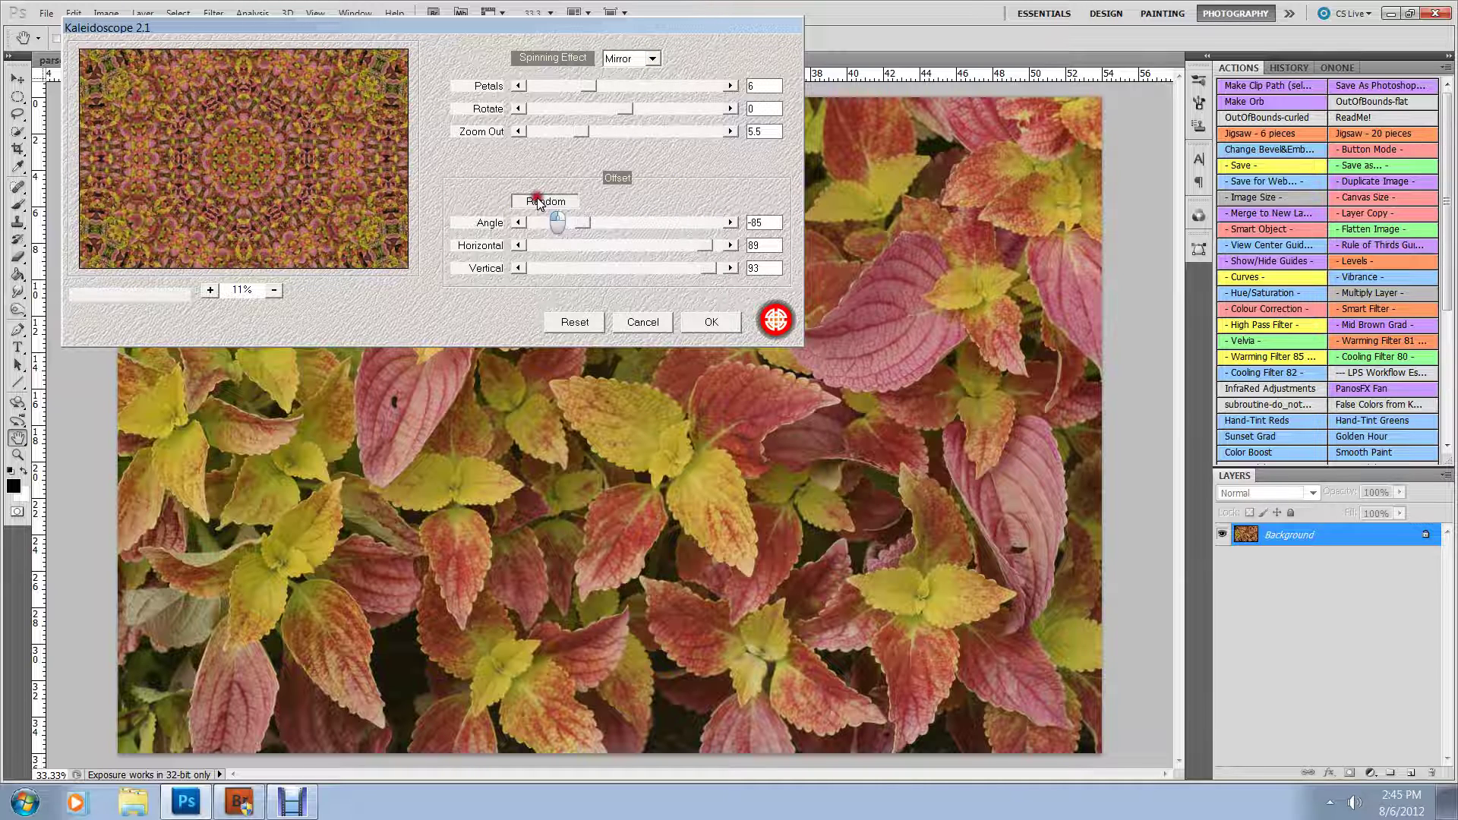
click(537, 201)
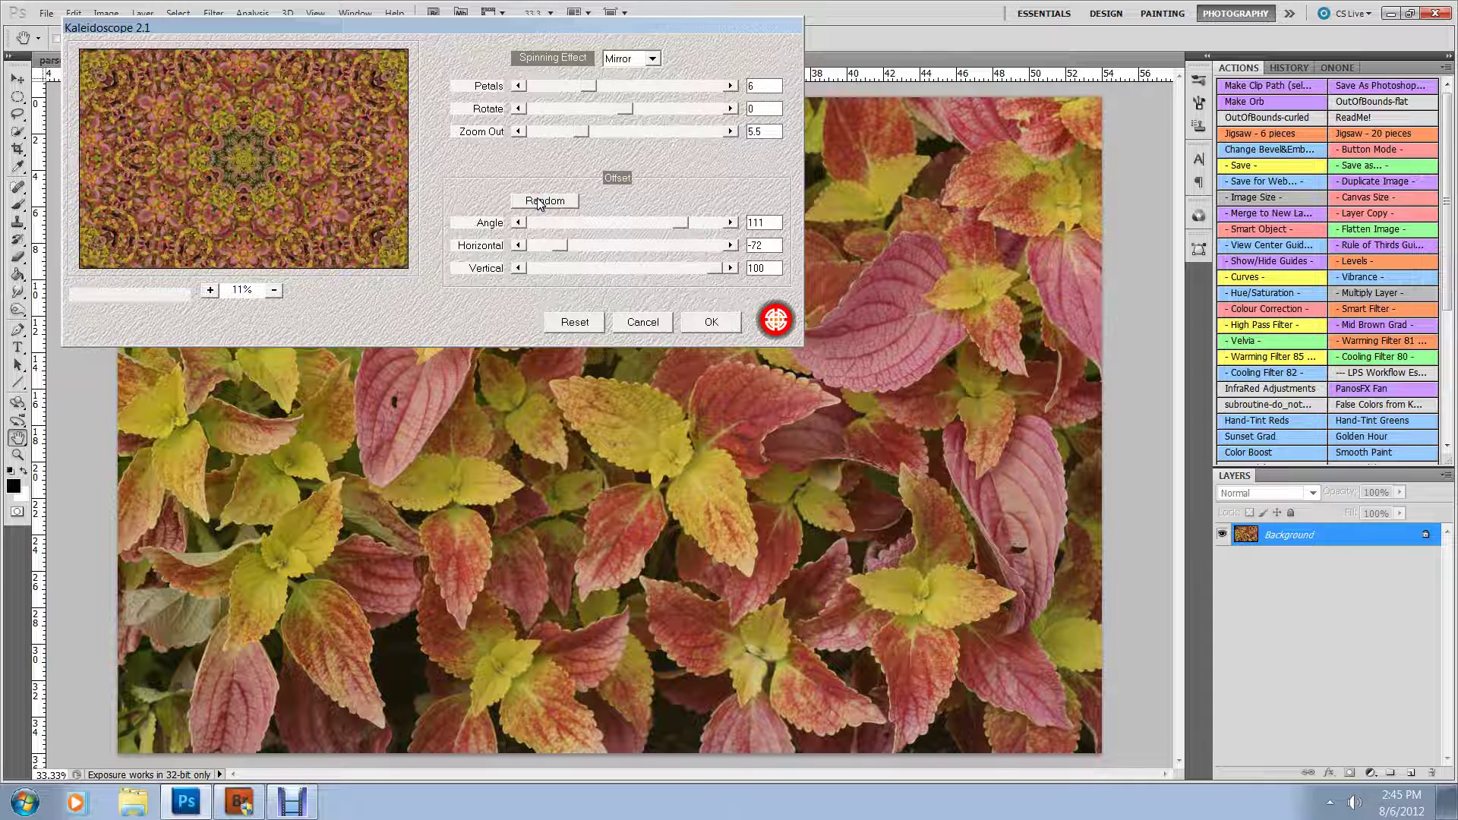
click(709, 325)
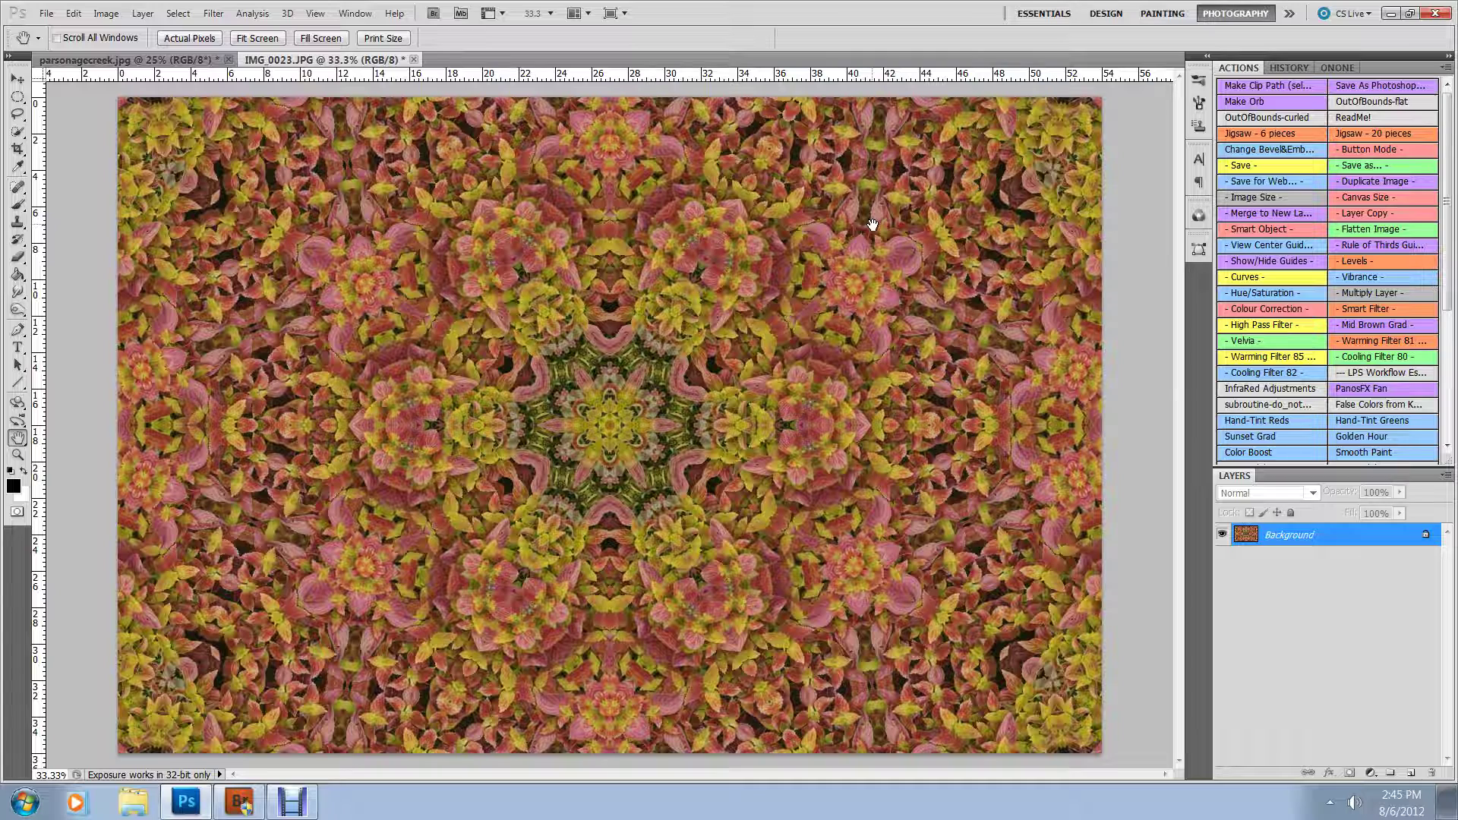
Step: Intensify the leaf kaleidoscope's colours with the Velvia and Color Boost actions, and flatten the image
click(1263, 343)
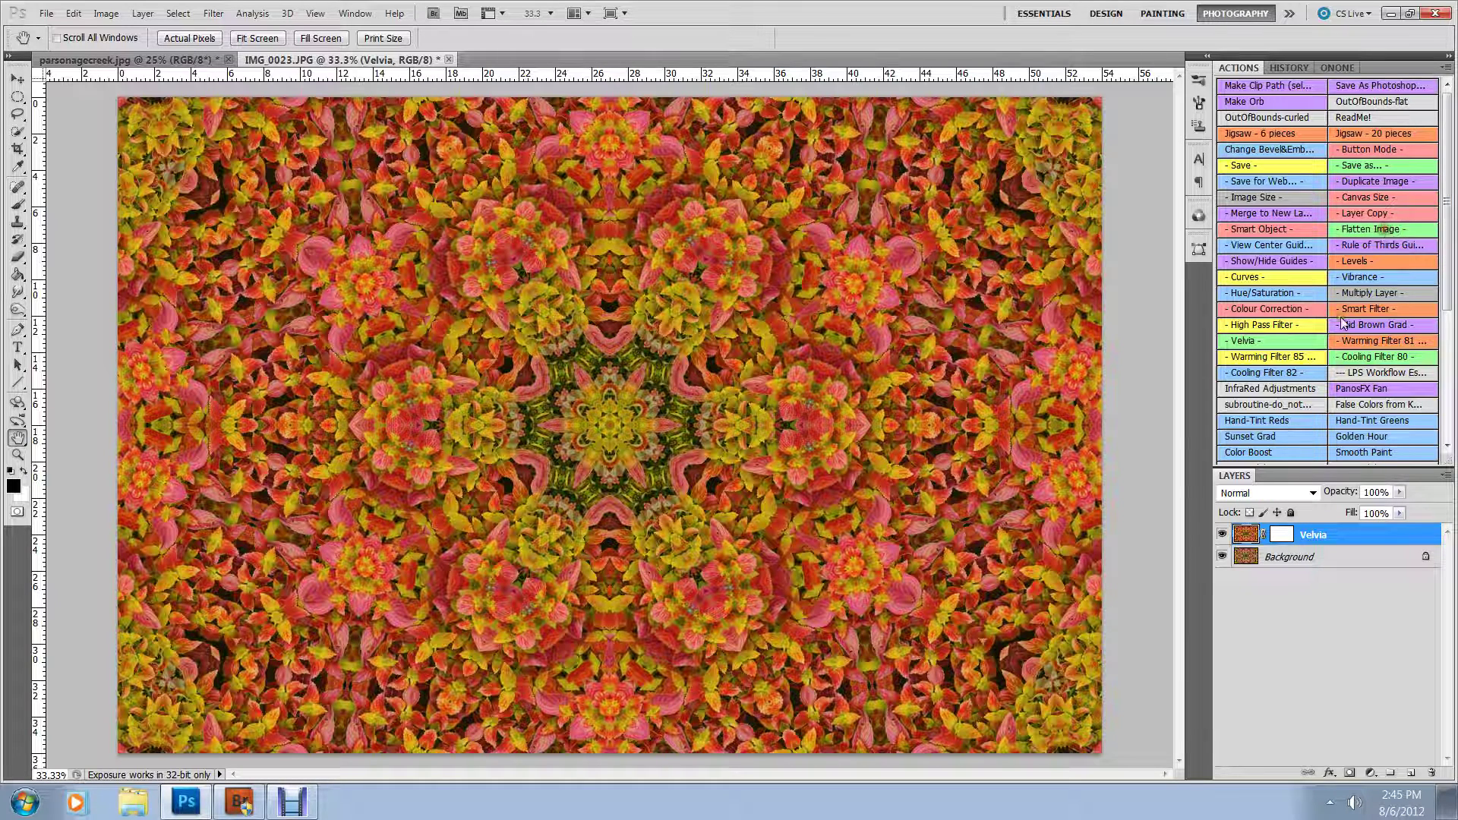
click(1261, 453)
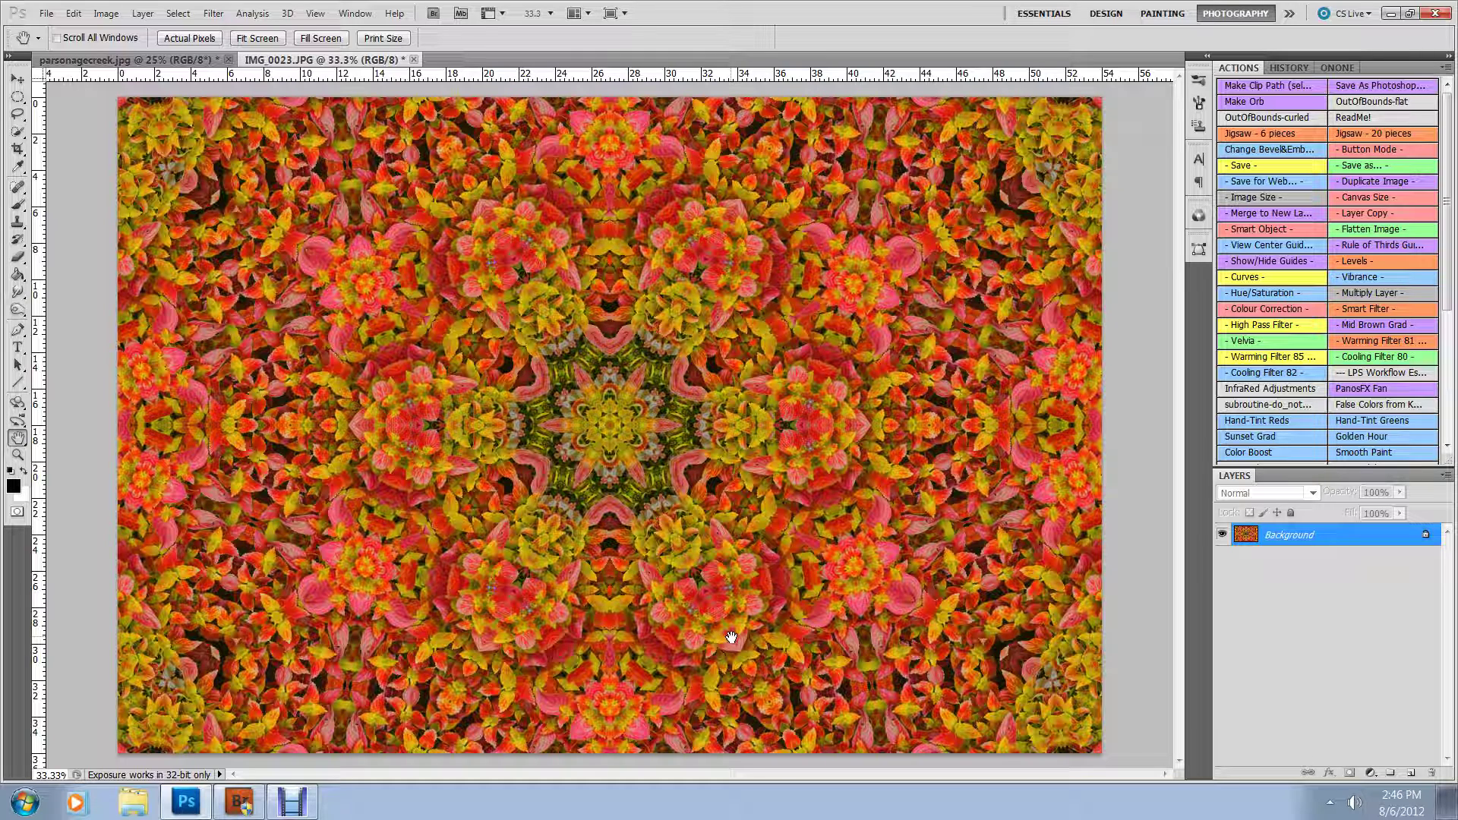
click(291, 801)
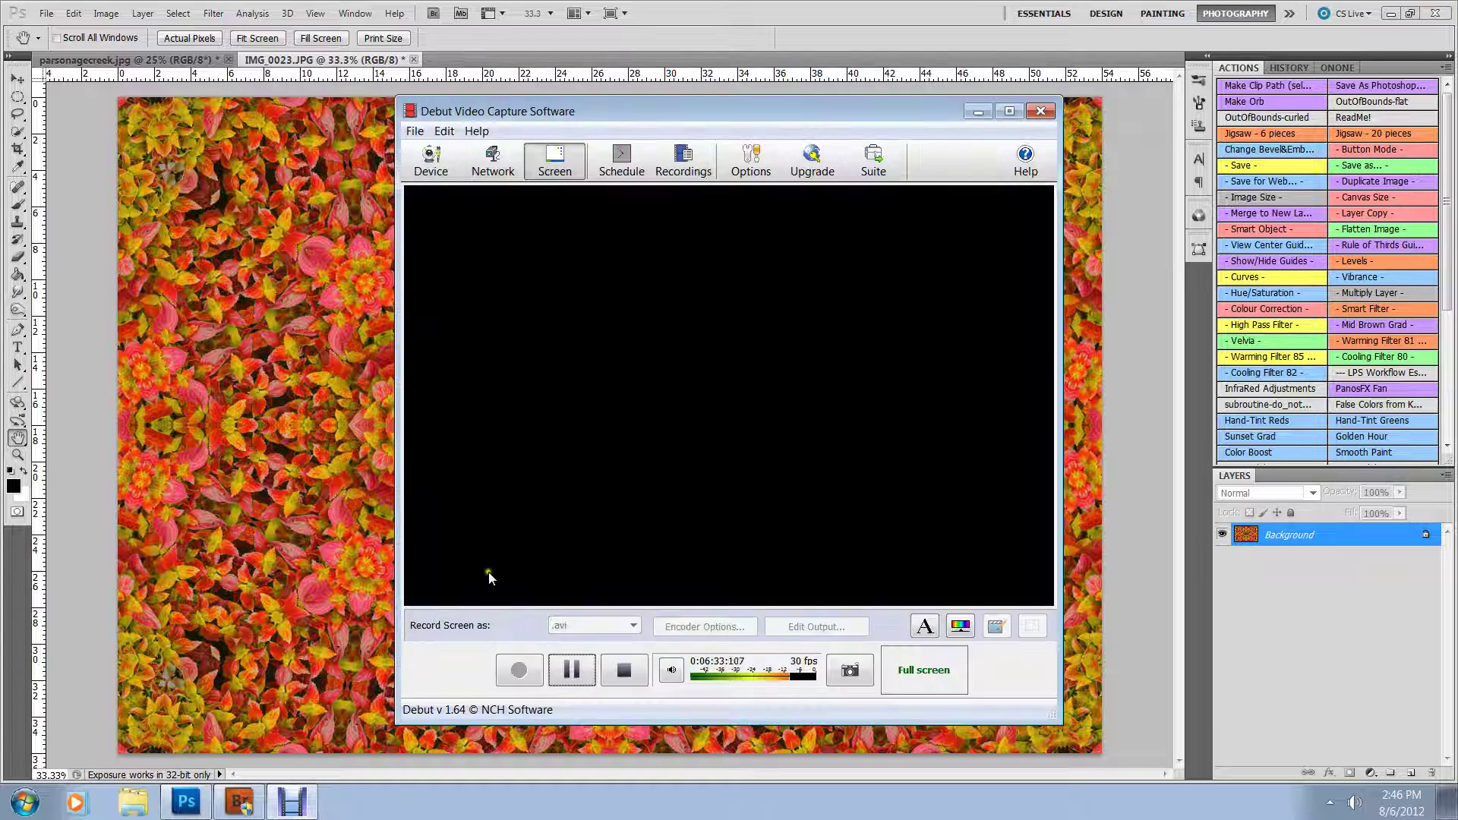